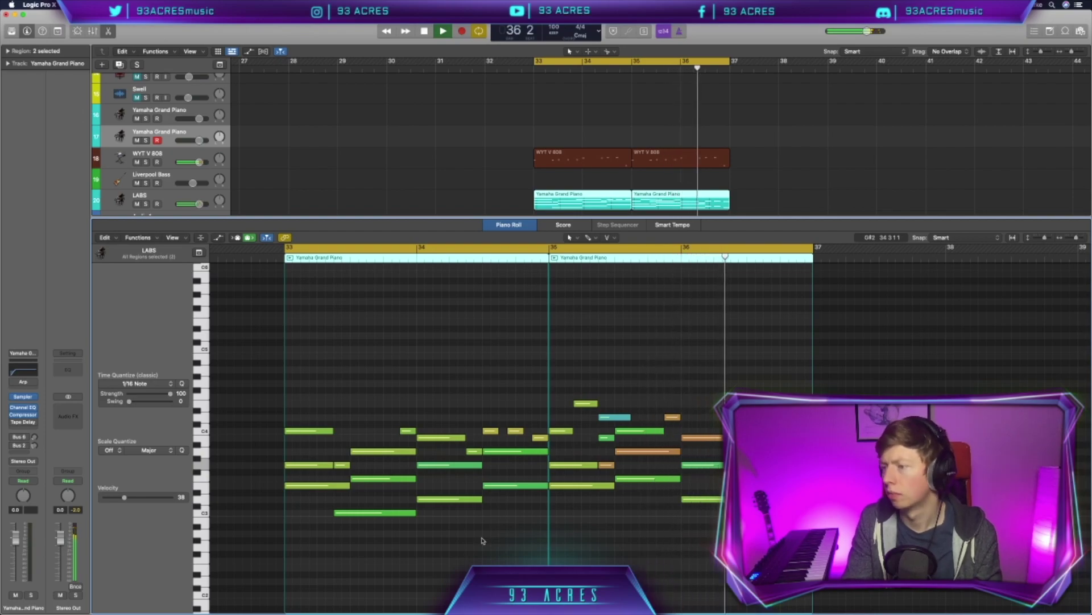
click(605, 465)
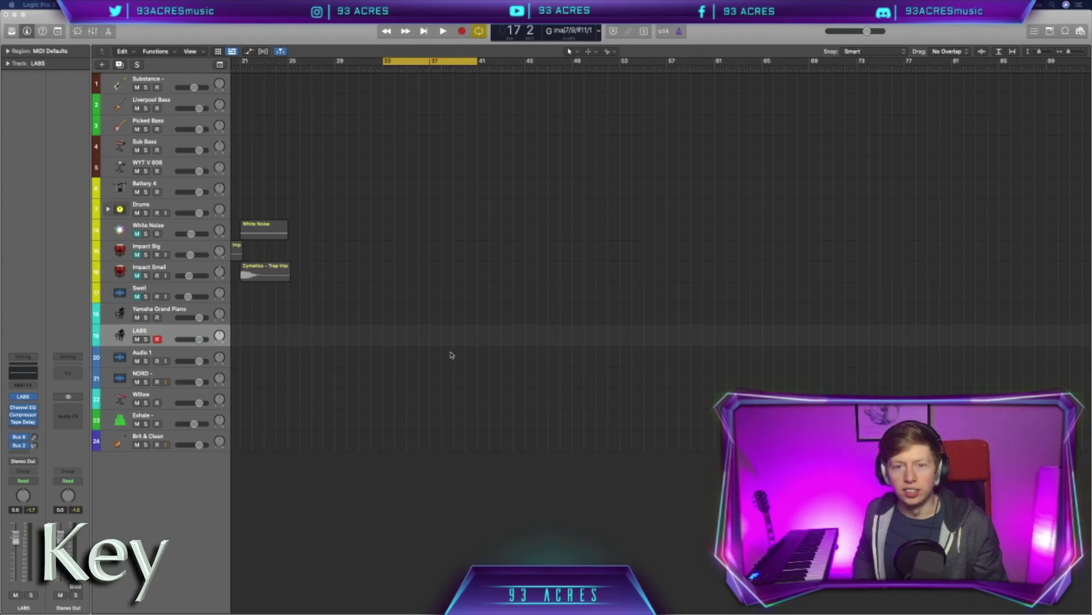
Select the Yamaha Grand Piano track and open the Piano Roll editor for it
click(203, 311)
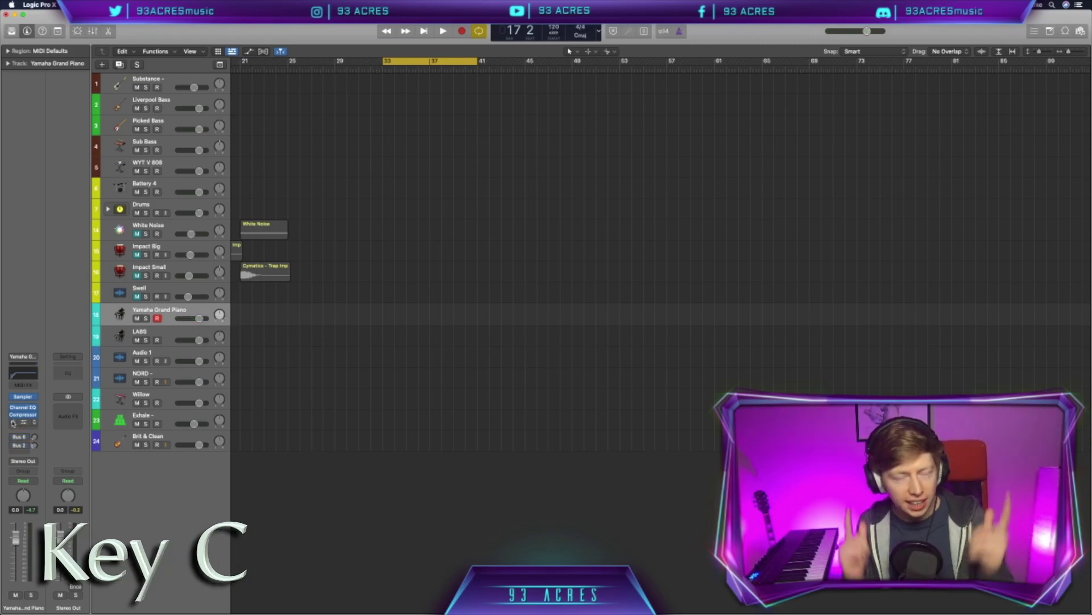
mouse_move(13, 423)
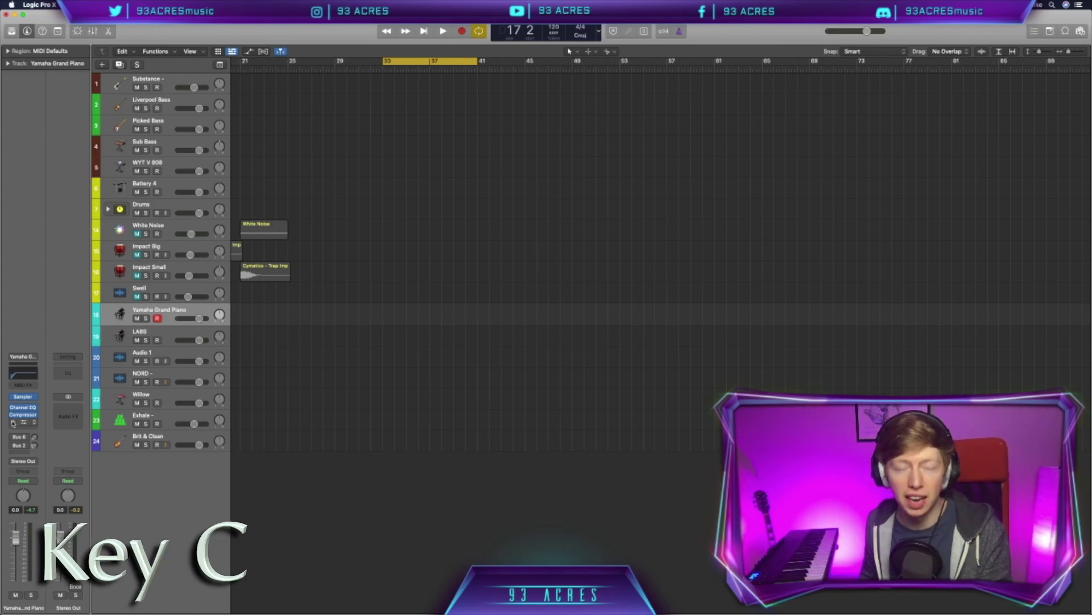
key(p)
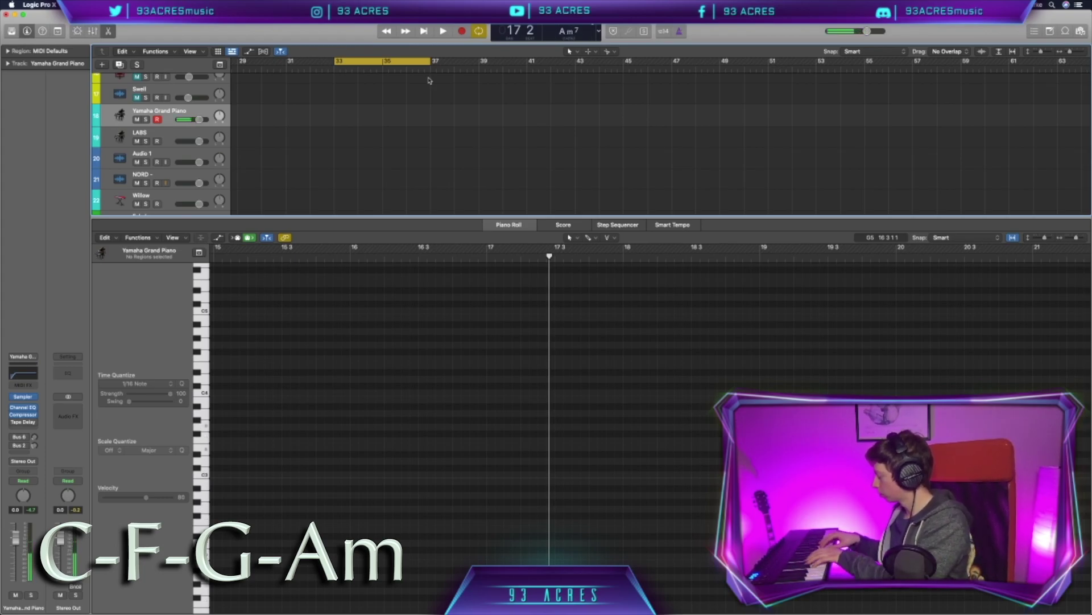
Shorten the cycle range to bars 33–35 and set the project tempo to 100 BPM
drag(430, 80, 383, 80)
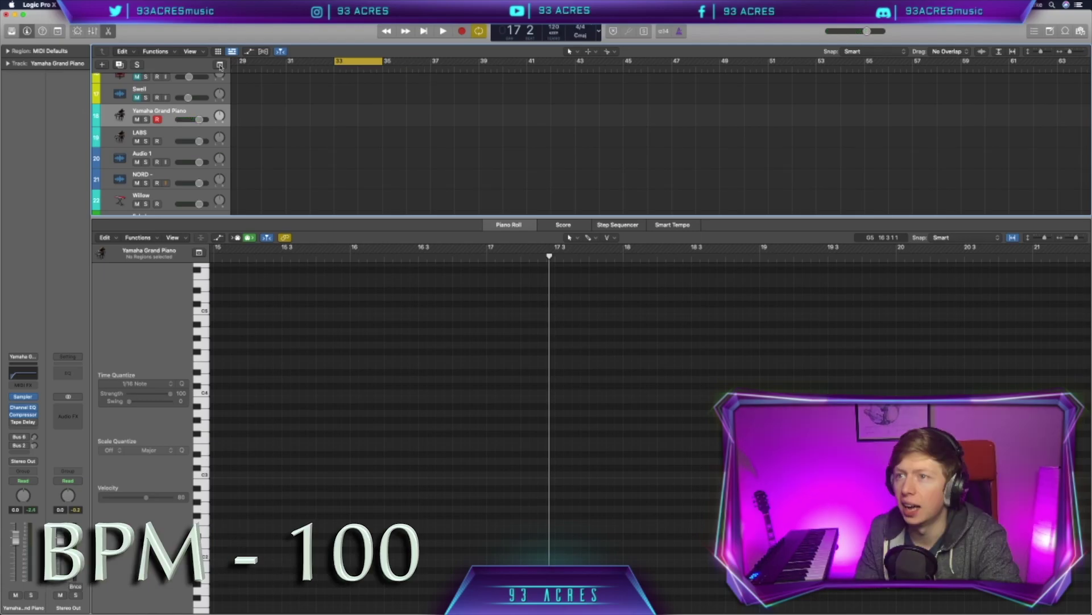
click(219, 64)
drag(285, 136, 284, 154)
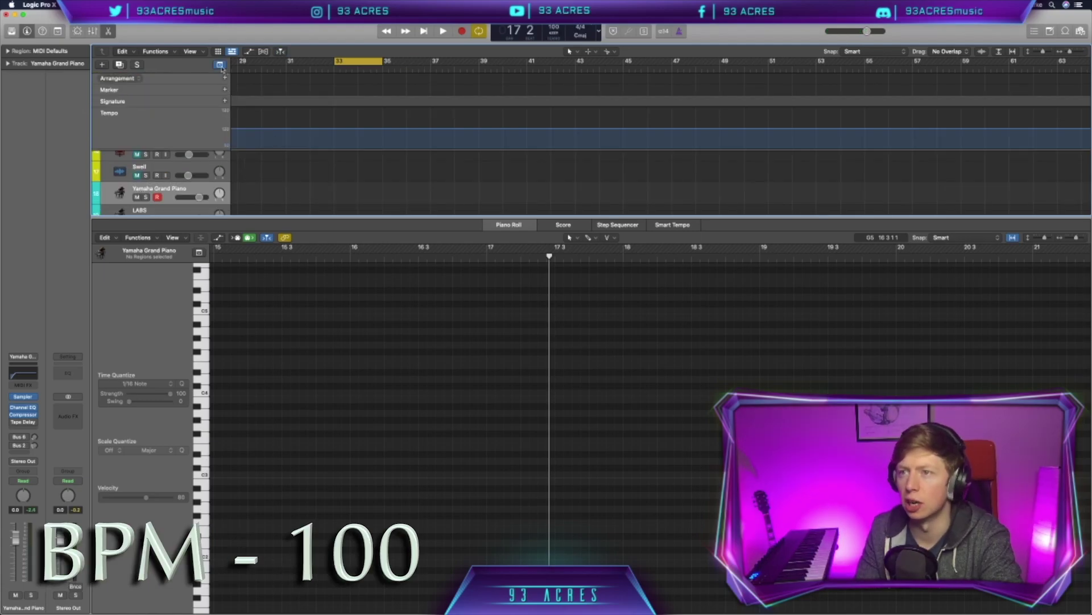
click(222, 65)
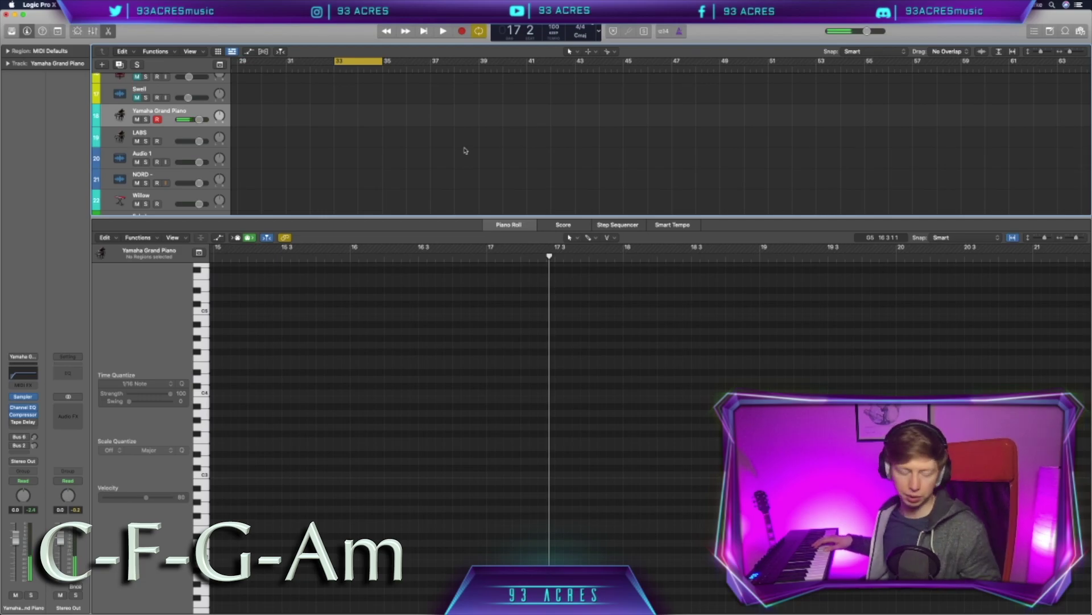
Record a two-bar C–F–G–Am triad progression on the Yamaha Grand Piano track from bar 33
key(r)
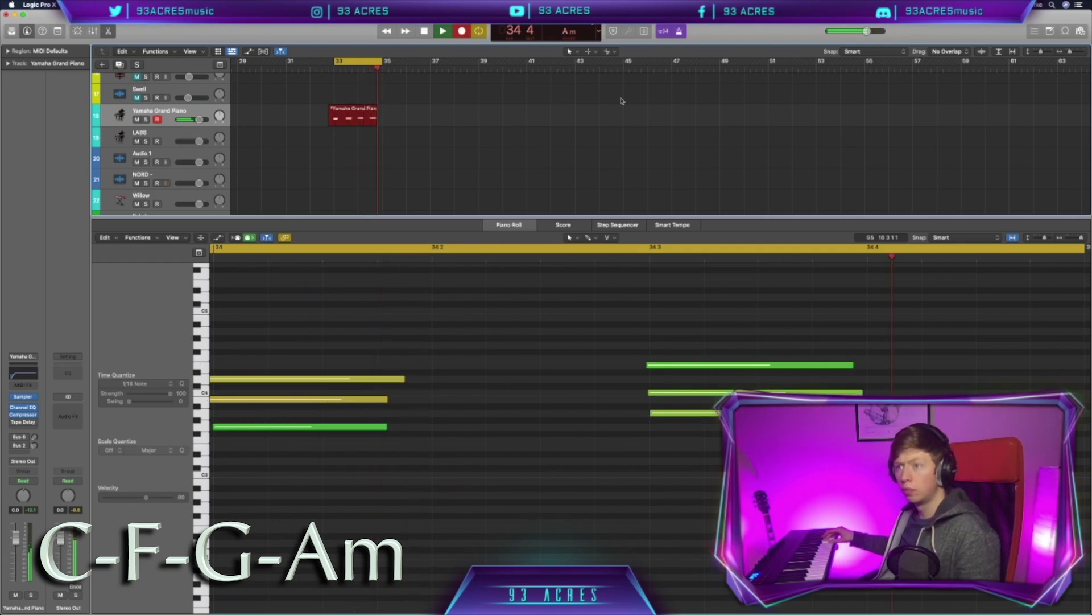
key(space)
key(space)
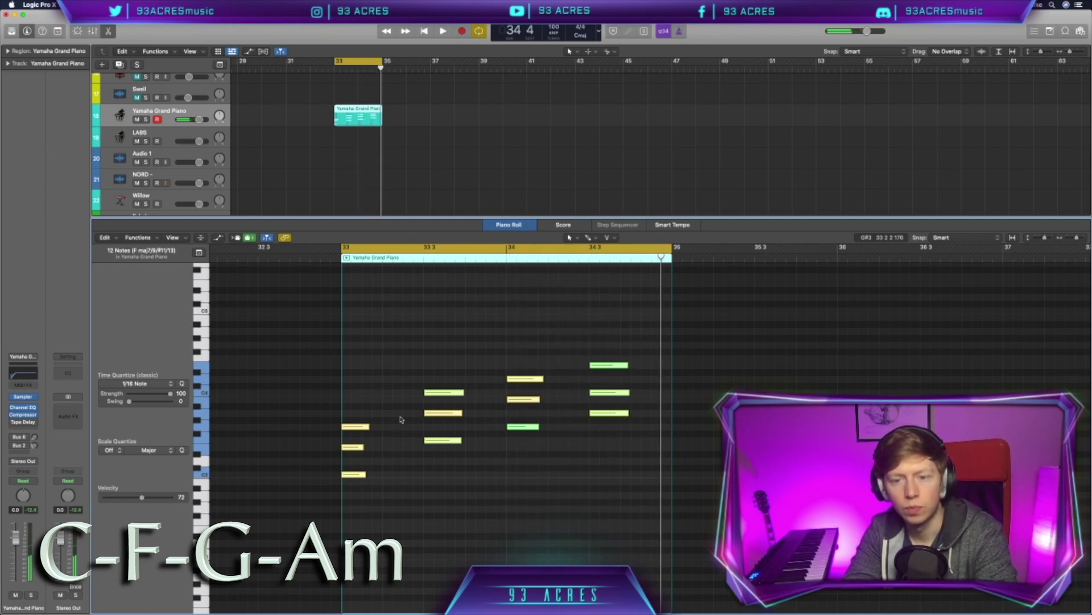
key(space)
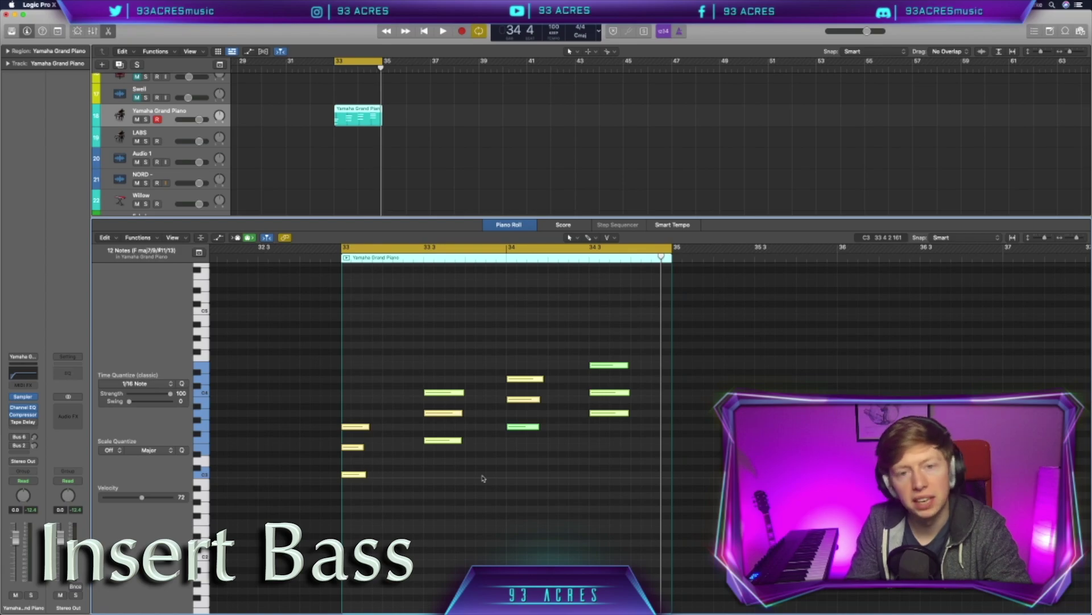
Duplicate the piano track with its region and delete all but the lowest note of each chord in the copy
key(super+d)
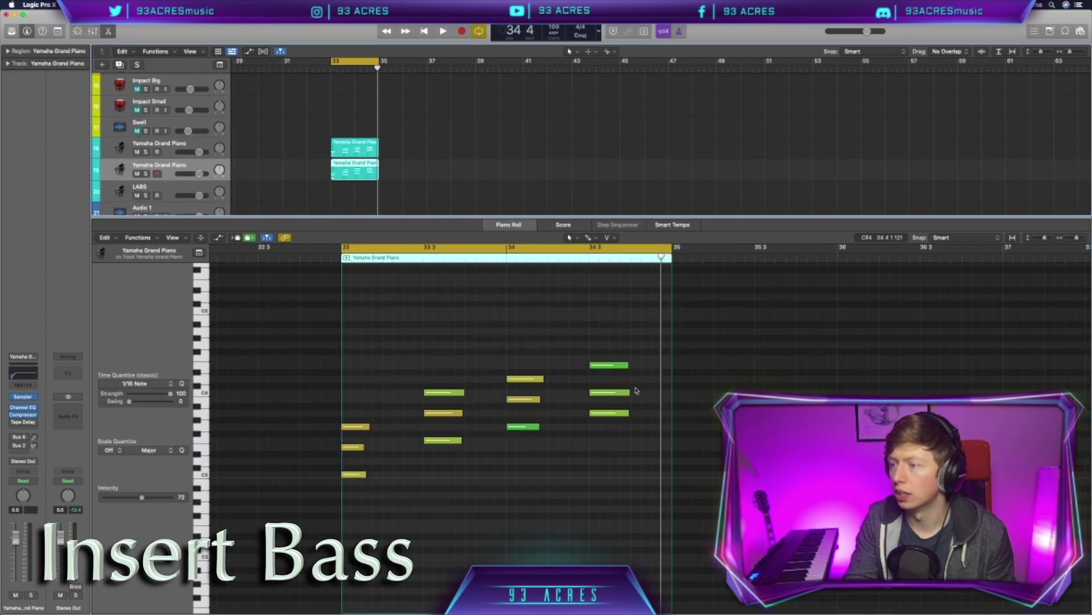
drag(637, 397, 366, 342)
key(Delete)
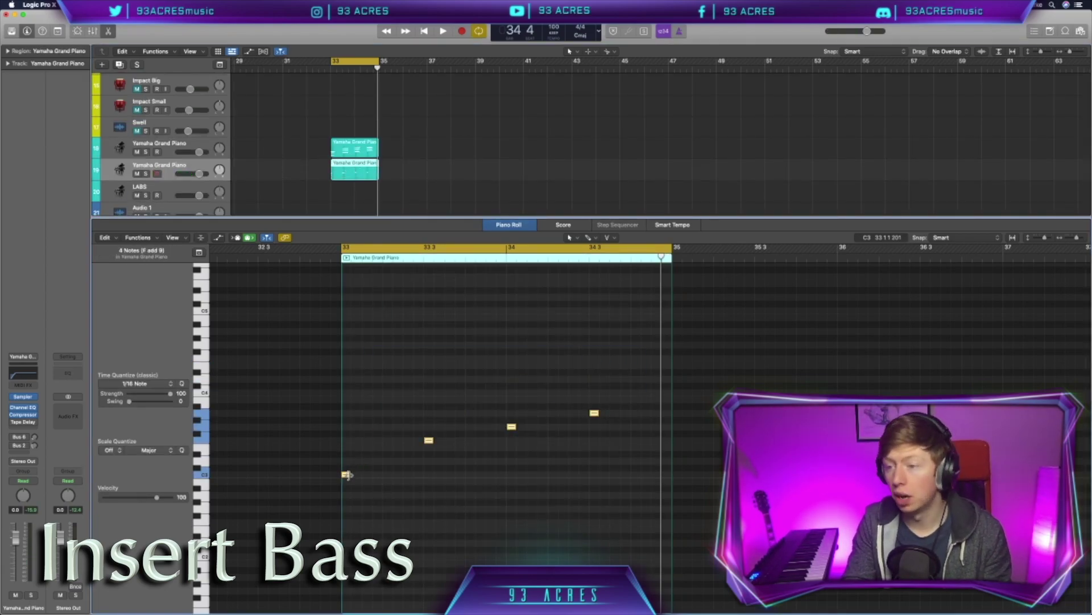
Lengthen the four bass notes to half a bar each and play the duplicate piano track soloed
drag(347, 474, 419, 474)
key(p)
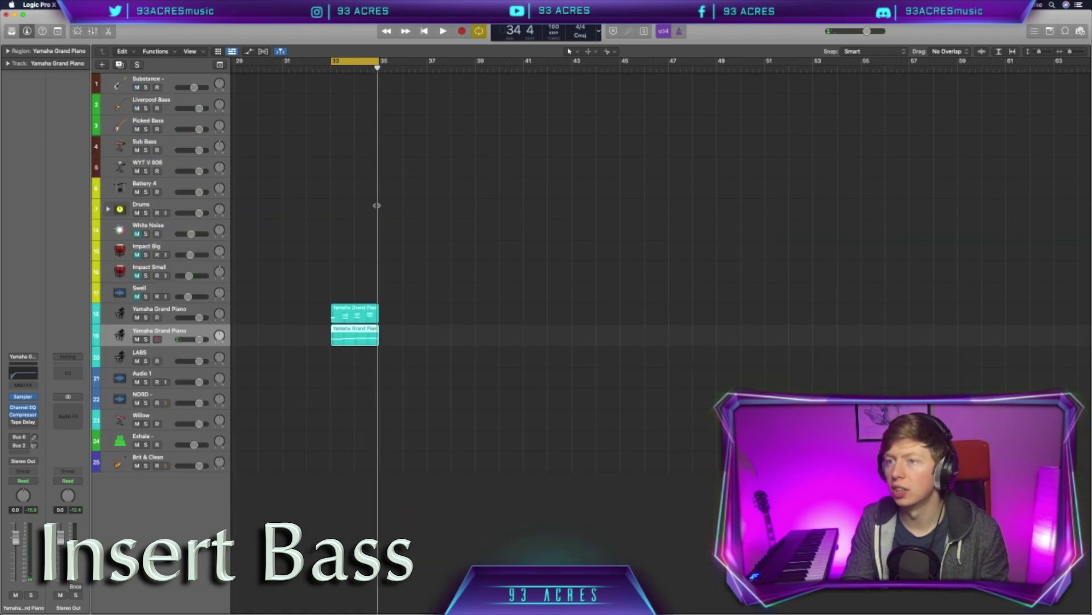
key(s)
key(space)
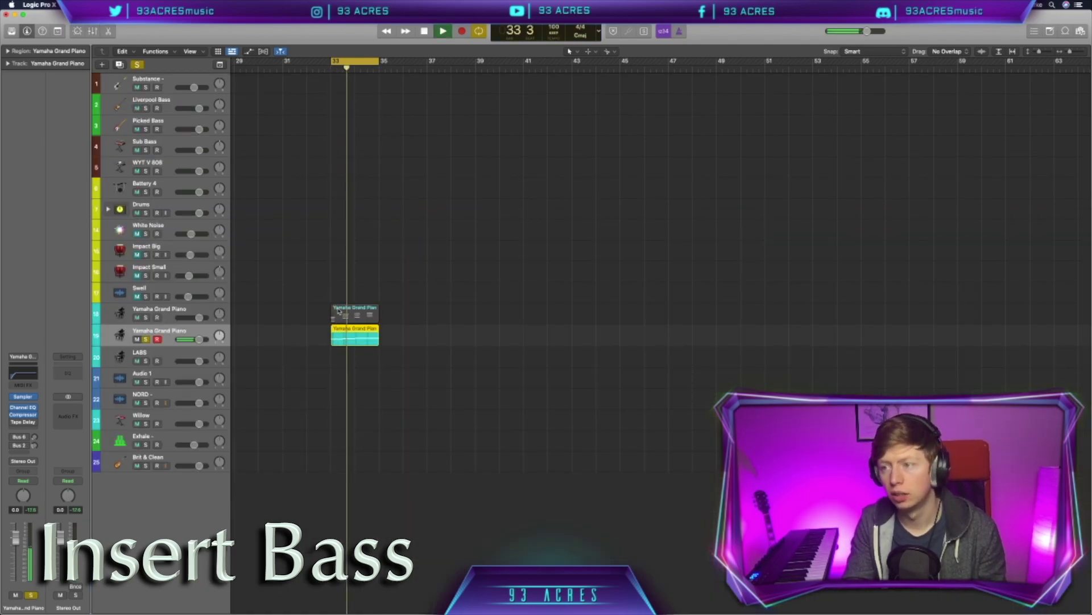
key(p)
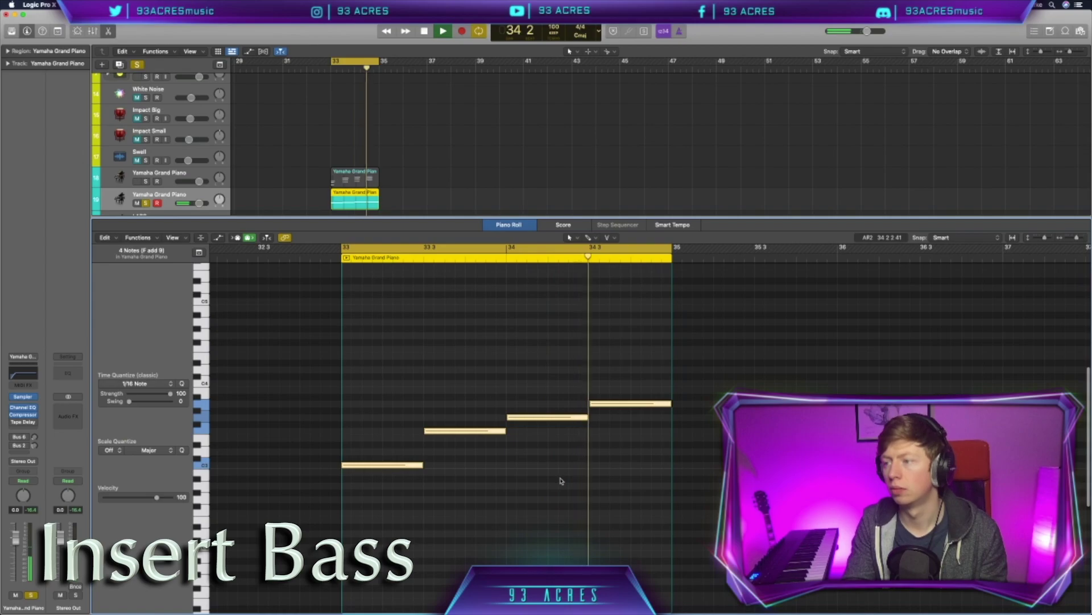
key(space)
Transpose the four bass notes down an octave and play them together with the soloed chord track
drag(607, 527, 336, 349)
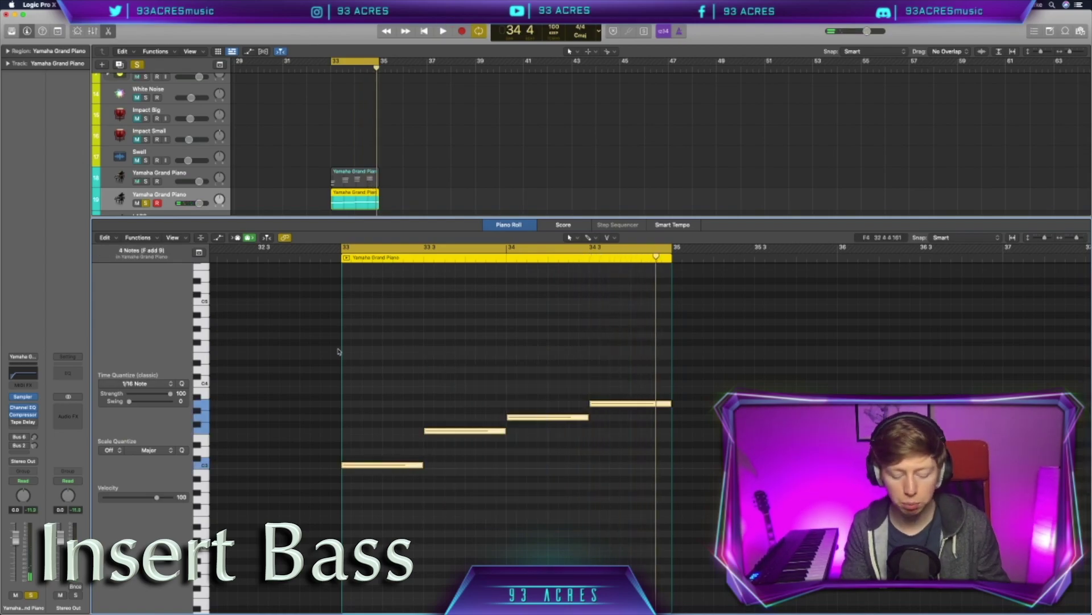
key(alt+shift+Down)
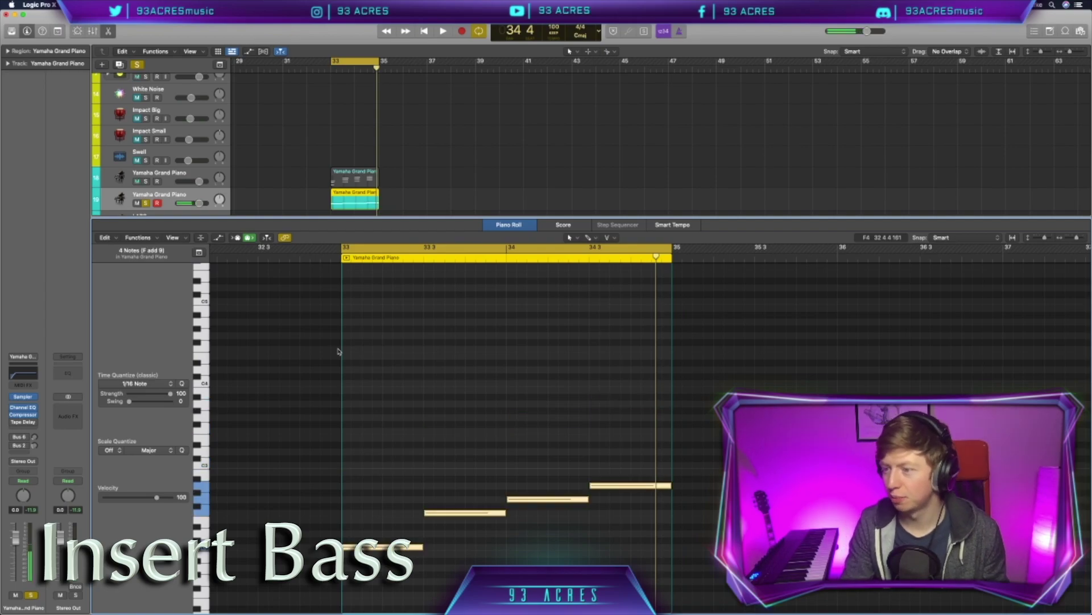
key(space)
click(147, 181)
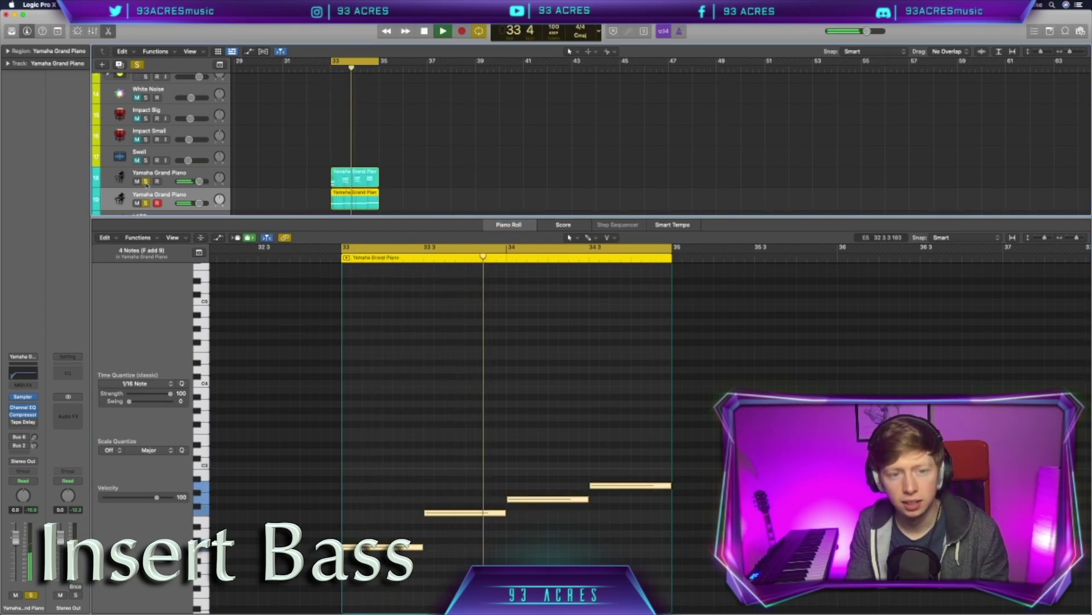
key(space)
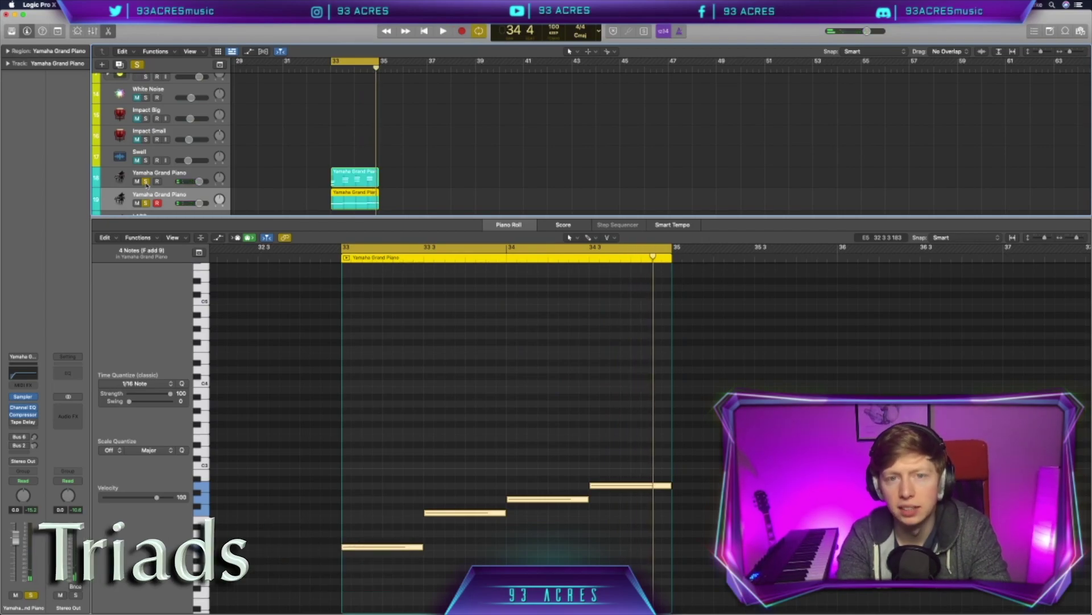
In the original chord region, raise the C triad's lowest note an octave to form its first inversion
click(146, 185)
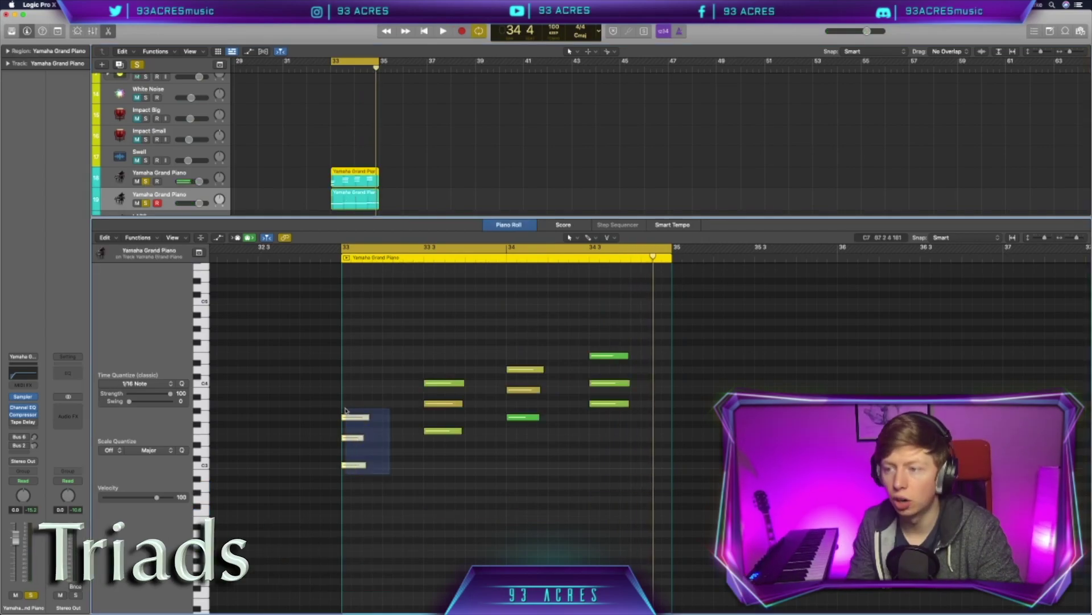
click(398, 449)
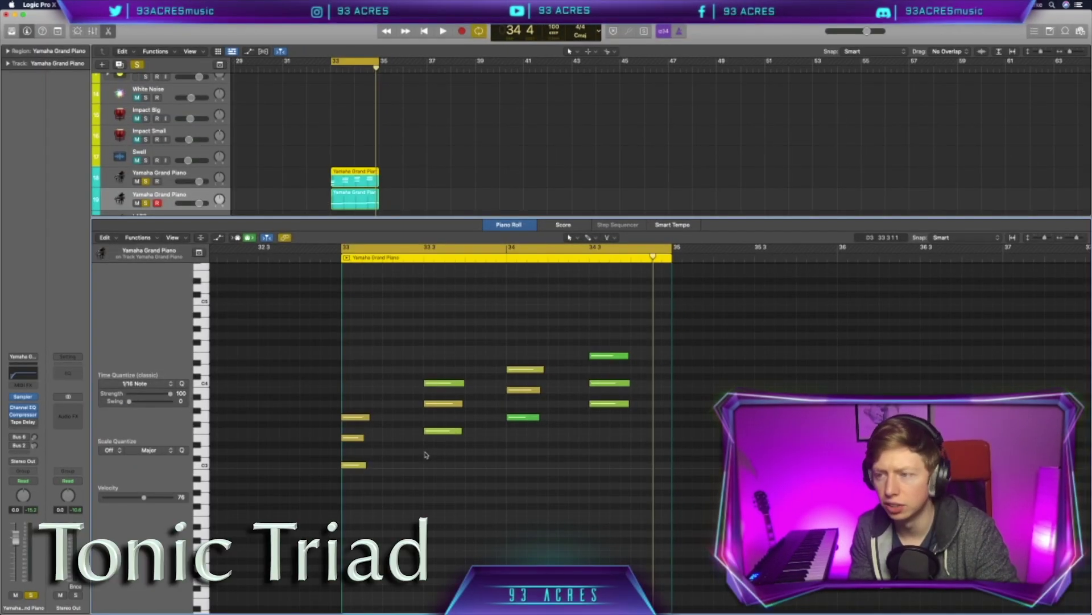
drag(401, 497, 314, 394)
key(z)
click(557, 543)
scroll(463, 473, left, 3)
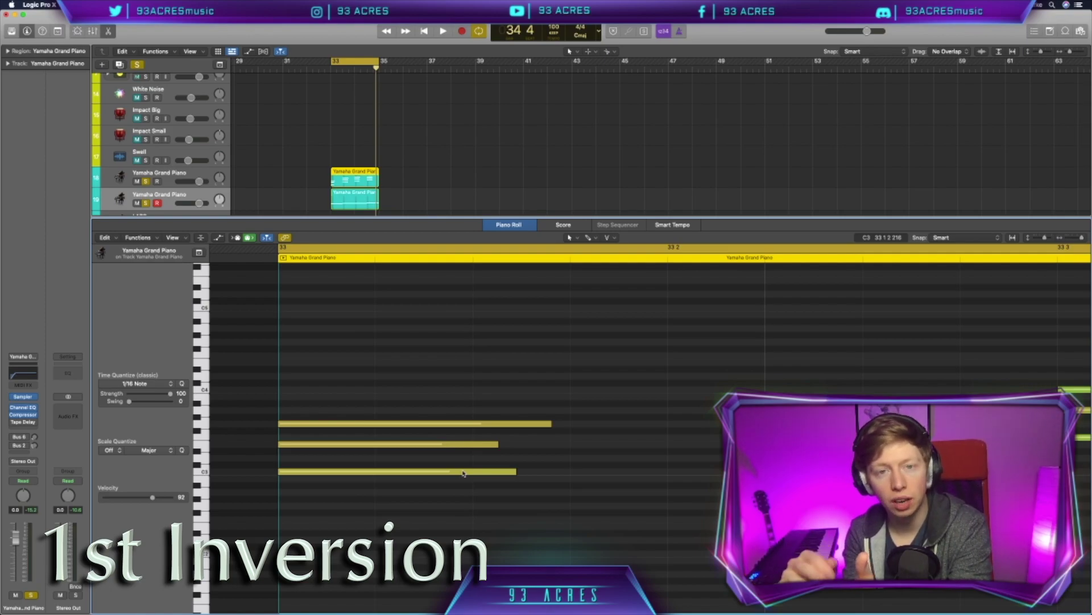
click(464, 472)
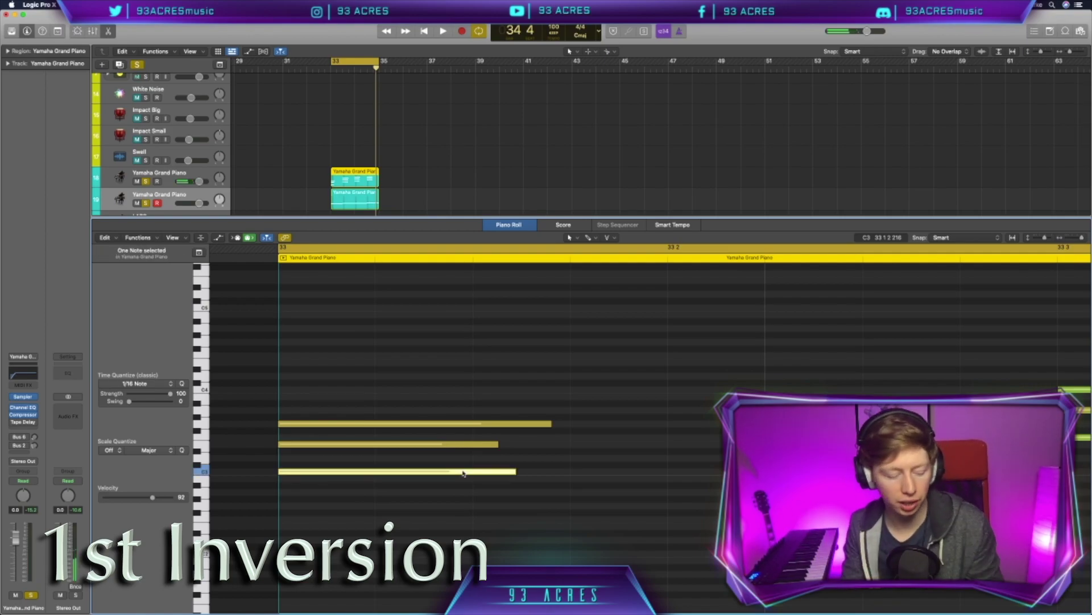
key(alt+shift+Up)
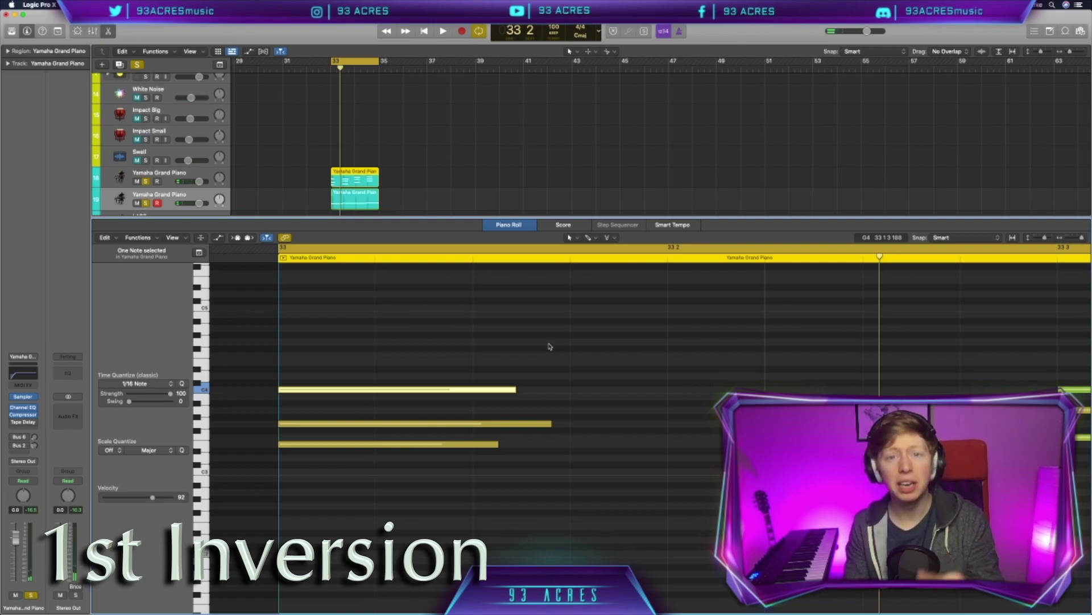
key(space)
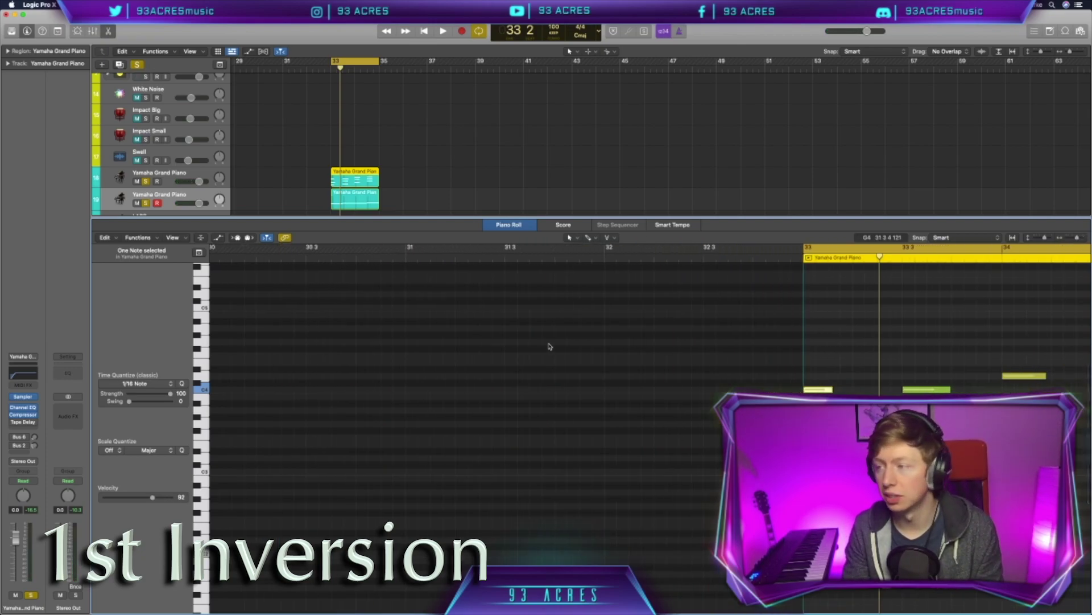
Put the F, G and Am chords in first inversion as well and play back the progression
scroll(469, 468, down, 5)
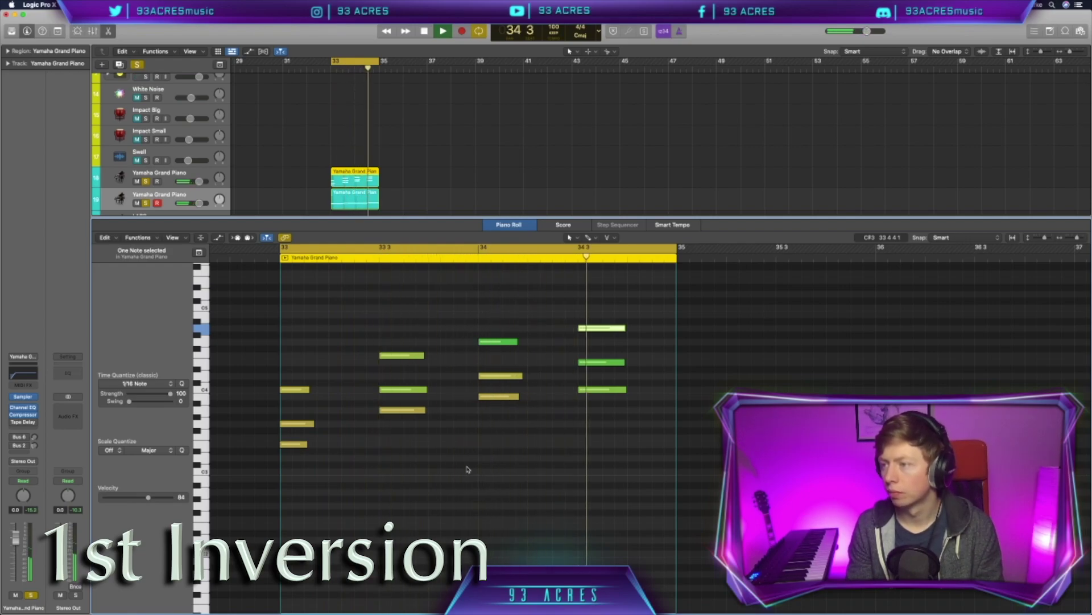
key(space)
Lower the roots of the F and C chords an octave to return both triads to root position
drag(402, 355, 402, 437)
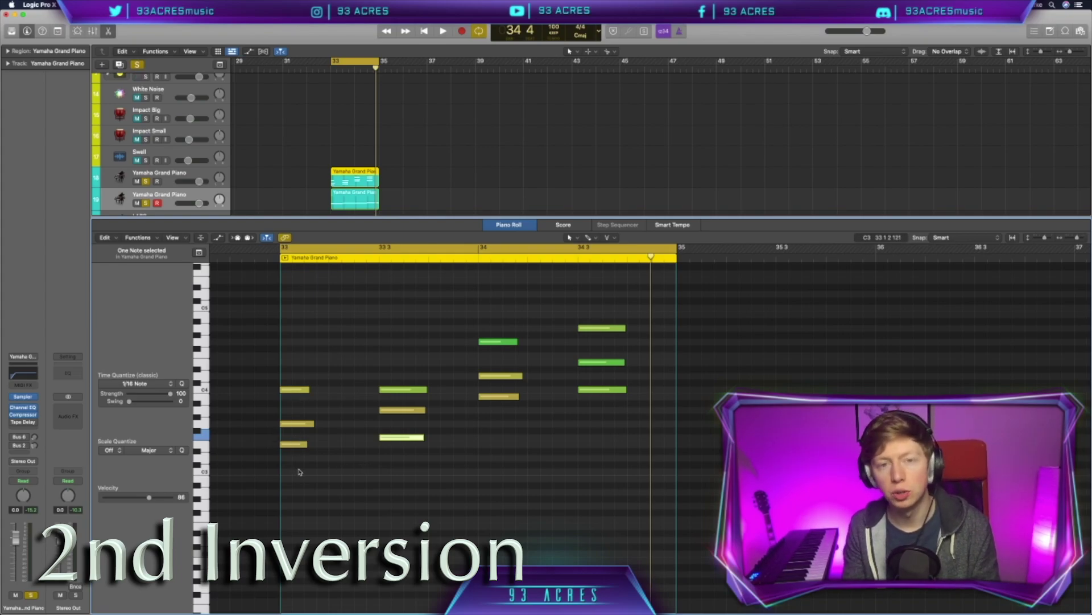
click(298, 391)
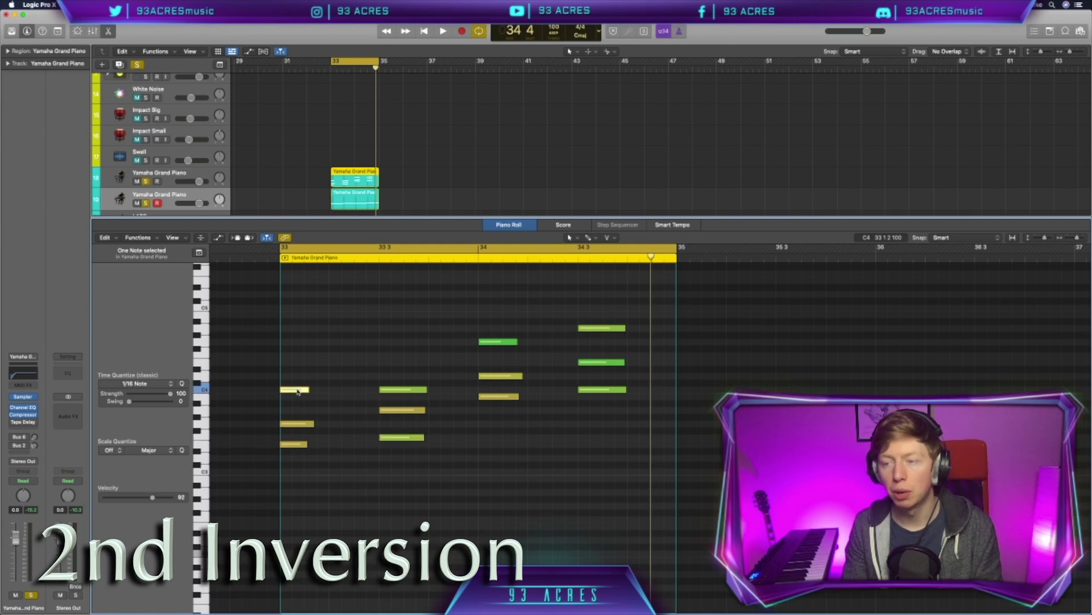
click(295, 444)
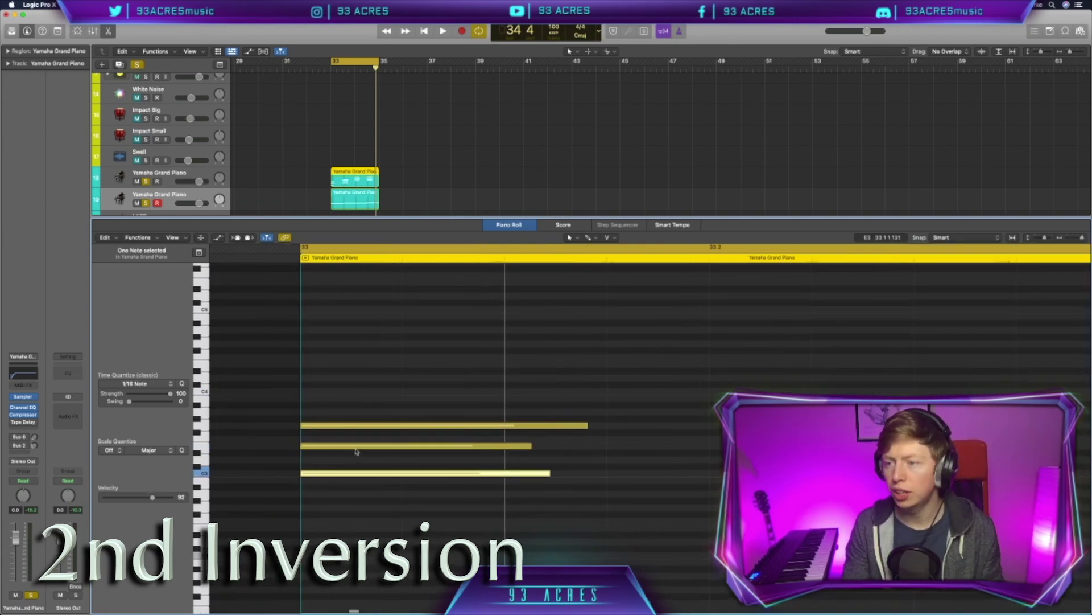
Raise the C triad's C3 and E3 notes an octave to form its second inversion, and play it
scroll(357, 451, up, 3)
key(alt+shift+Up)
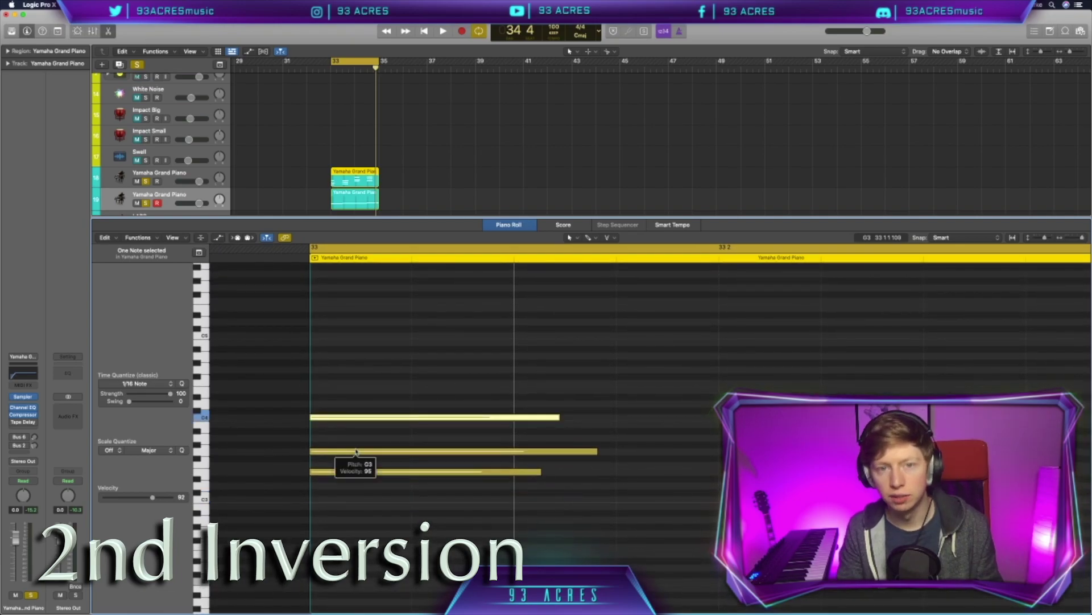
click(370, 472)
key(alt+shift+Up)
drag(405, 470, 354, 363)
key(space)
key(space)
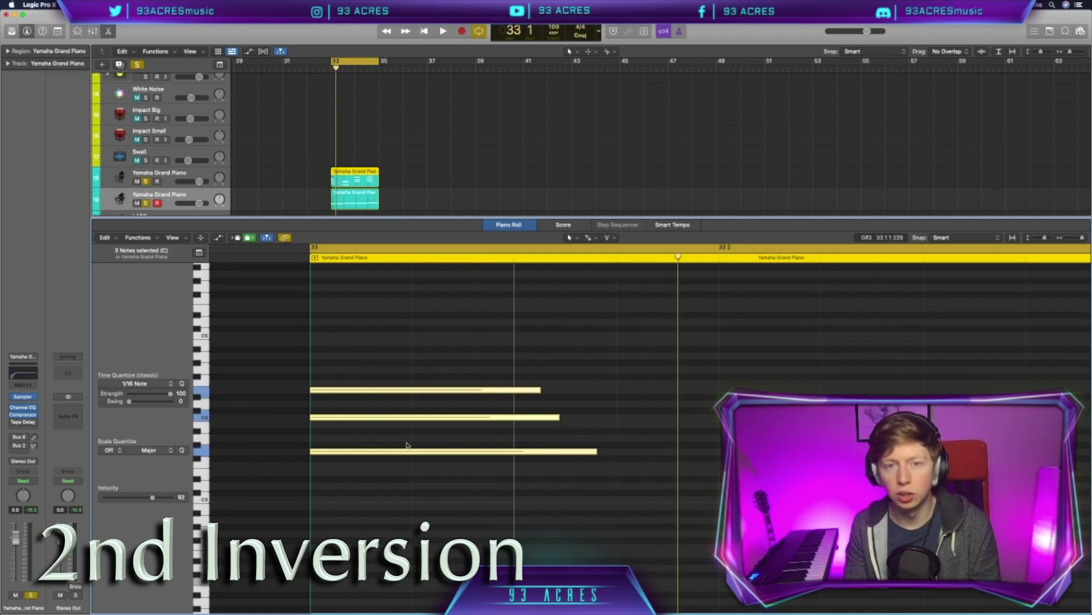
Put the F chord in first inversion and the Am chord in root position, and play back the progression
alt+scroll(407, 445, down, 6)
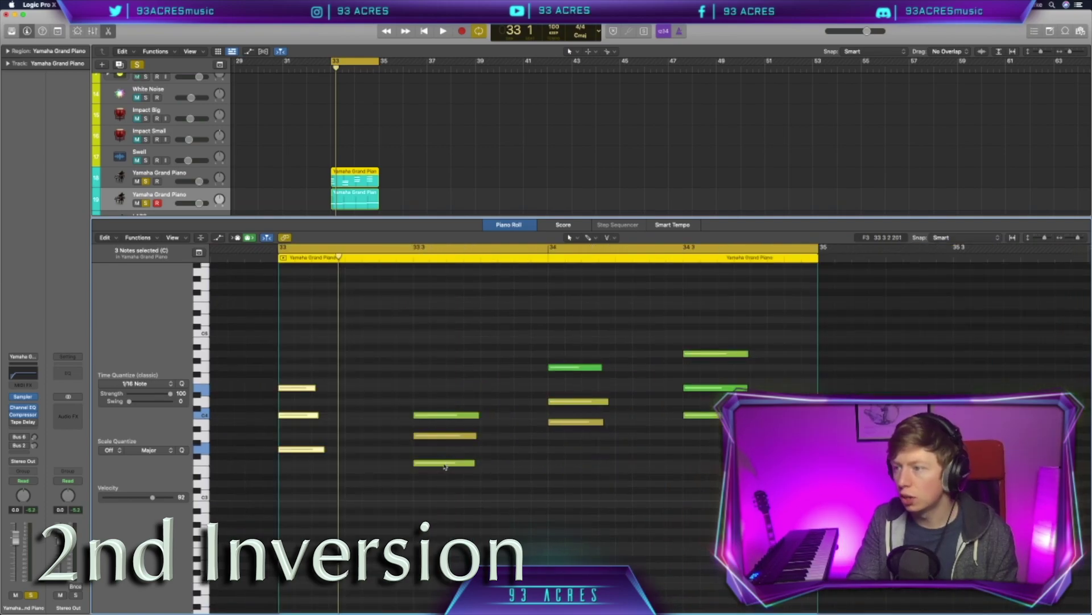
click(445, 464)
key(alt+shift+Up)
key(space)
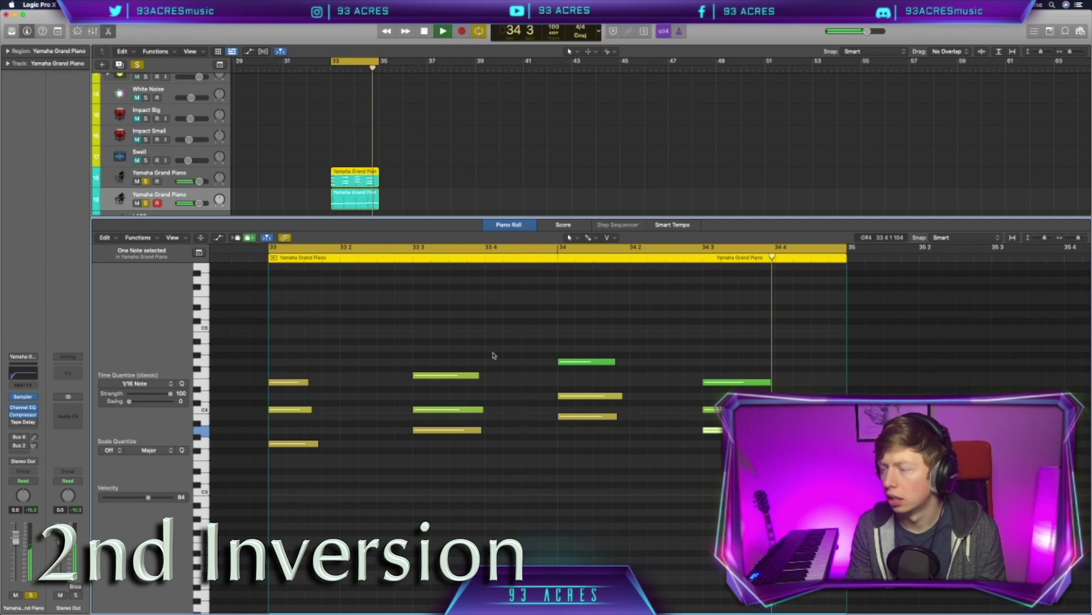
key(space)
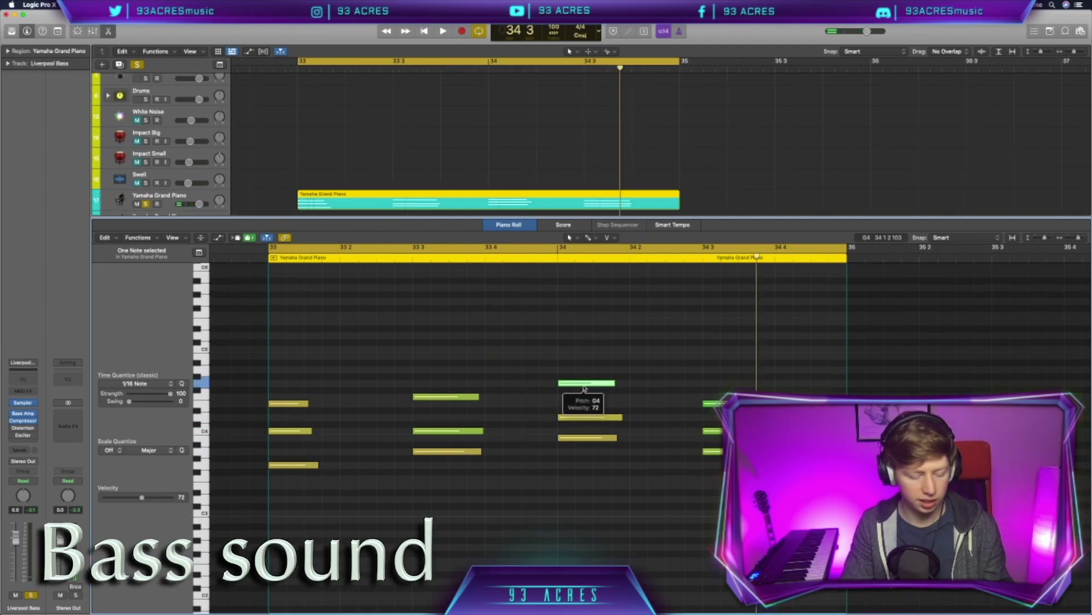
Lower the G chord's top note an octave and play back the progression
key(alt+shift+Down)
key(space)
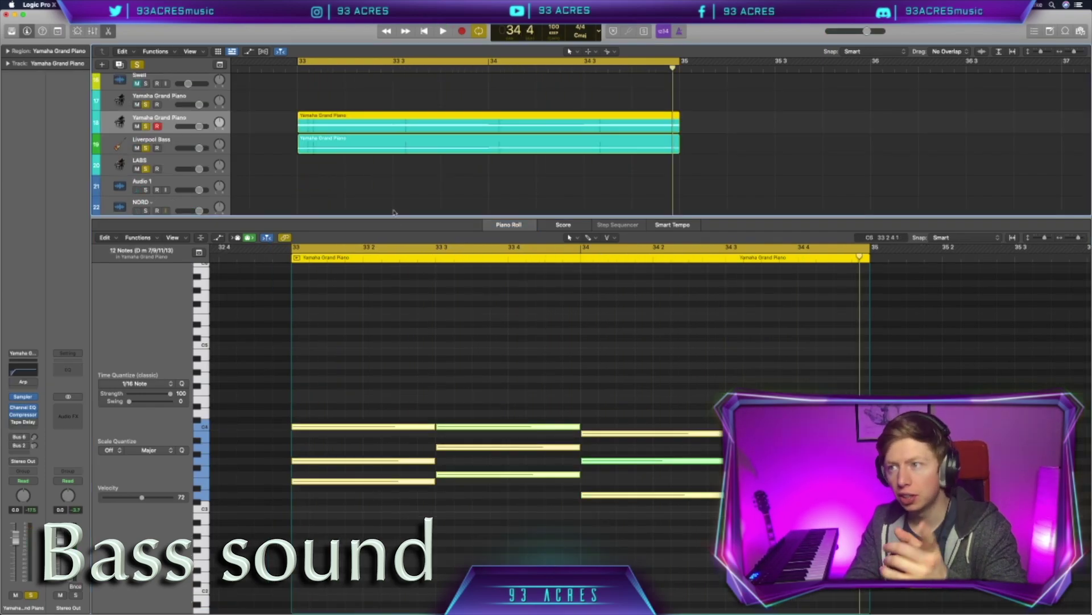
Raise the first bass note, under the C chord, from the root to E2 and play back the progression
click(383, 157)
click(383, 145)
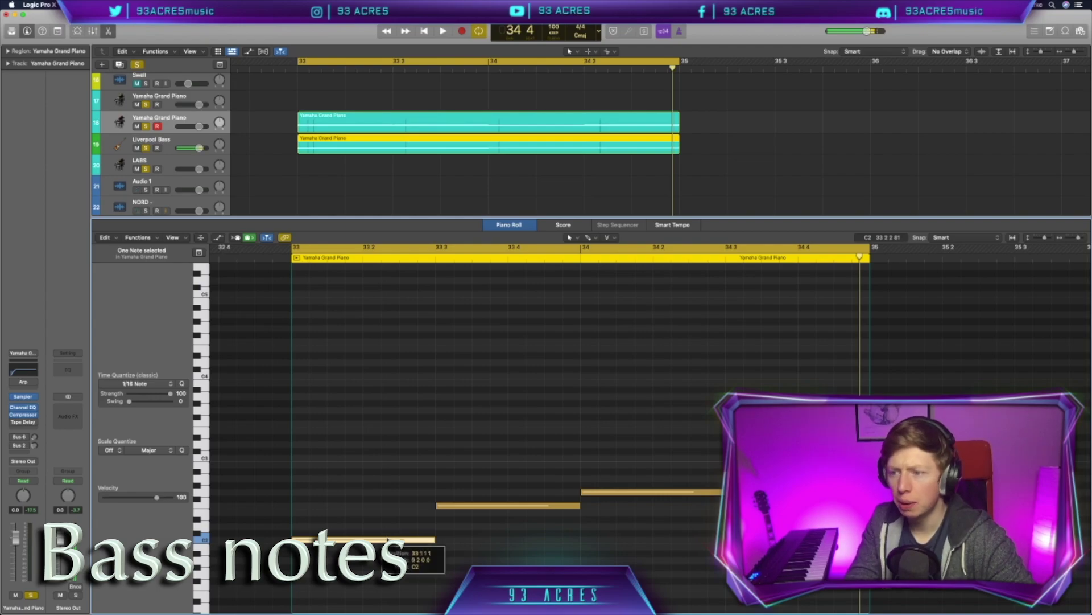
click(348, 519)
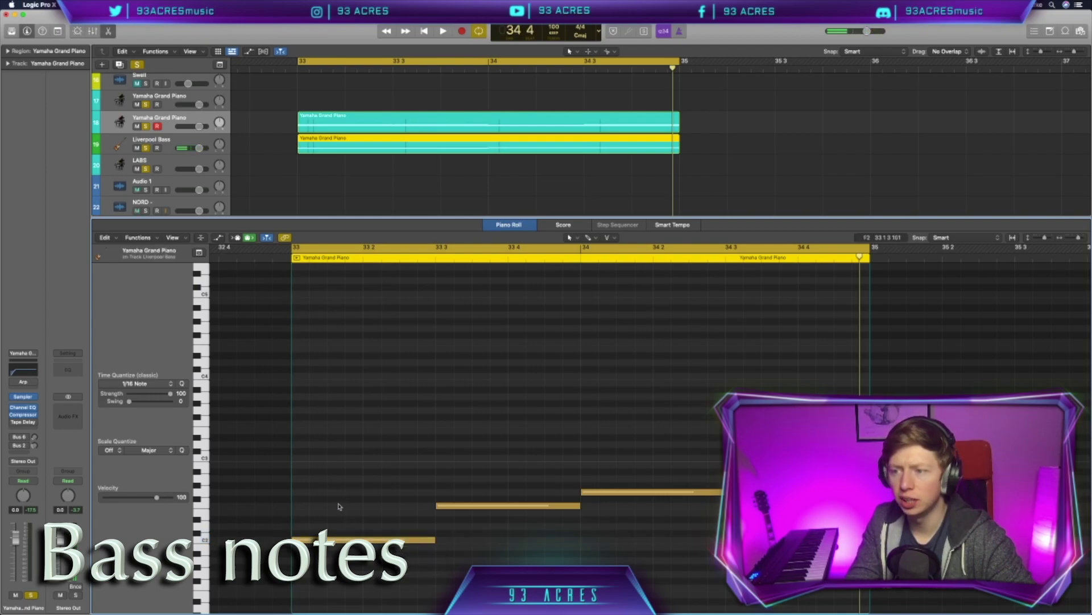
drag(354, 538, 354, 512)
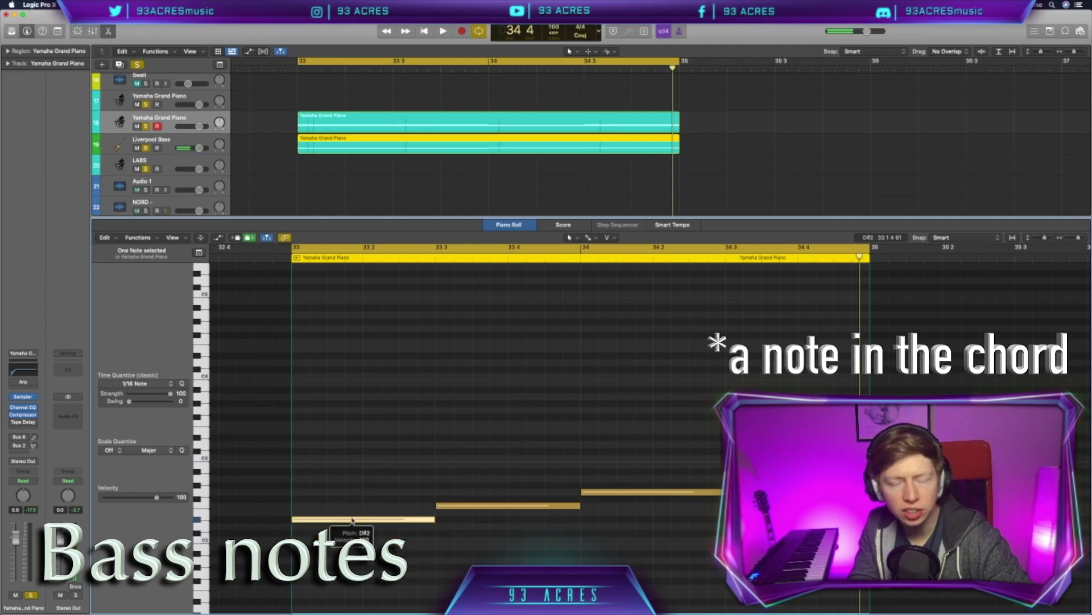
key(space)
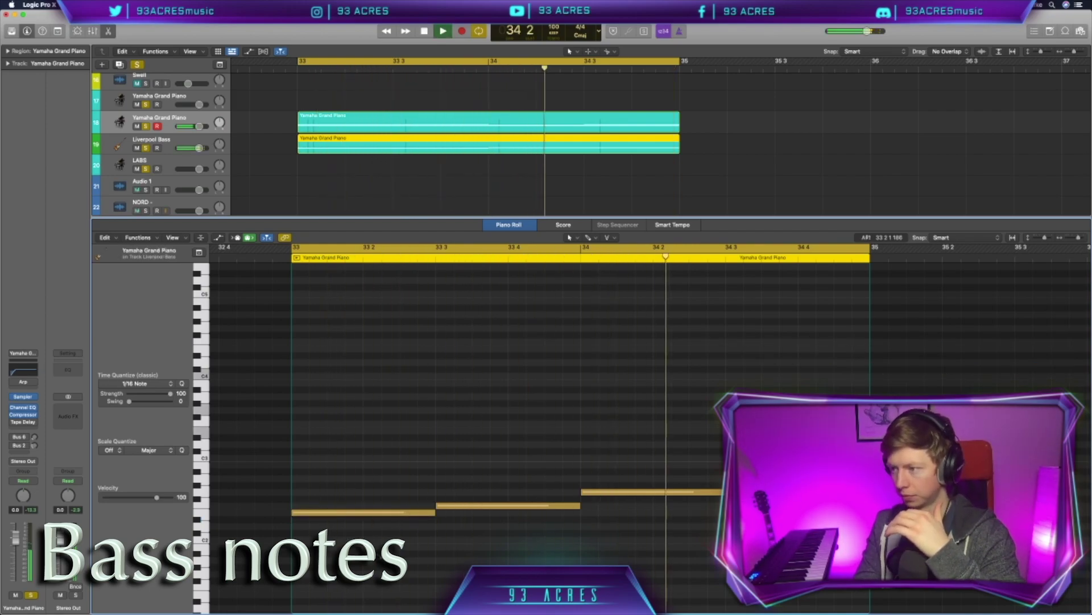
key(space)
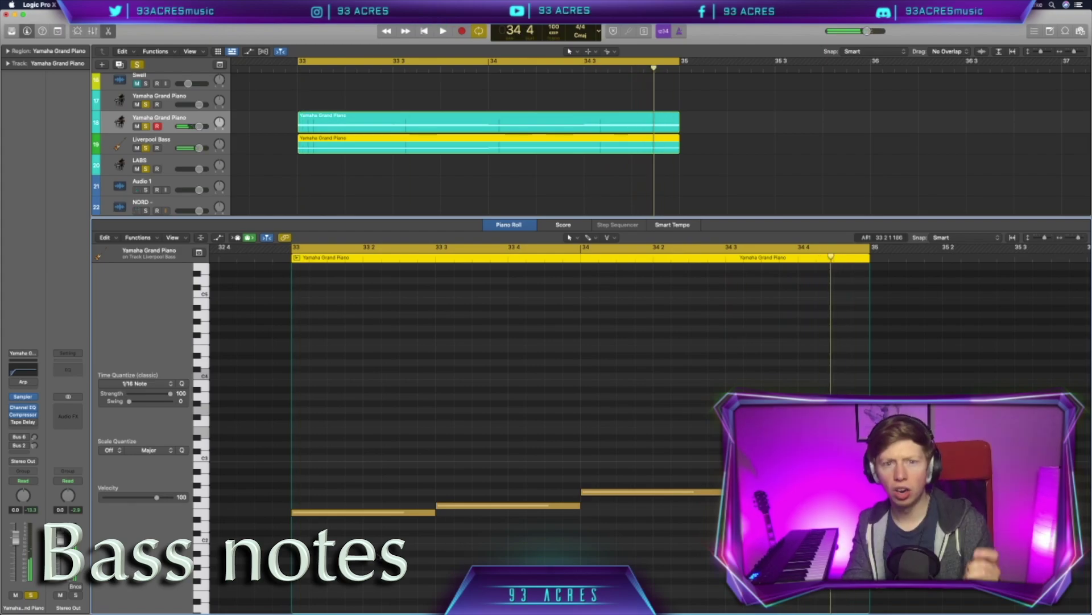
Try D2 as the bass note under the G chord, play it back, and restore the note to G2
click(646, 493)
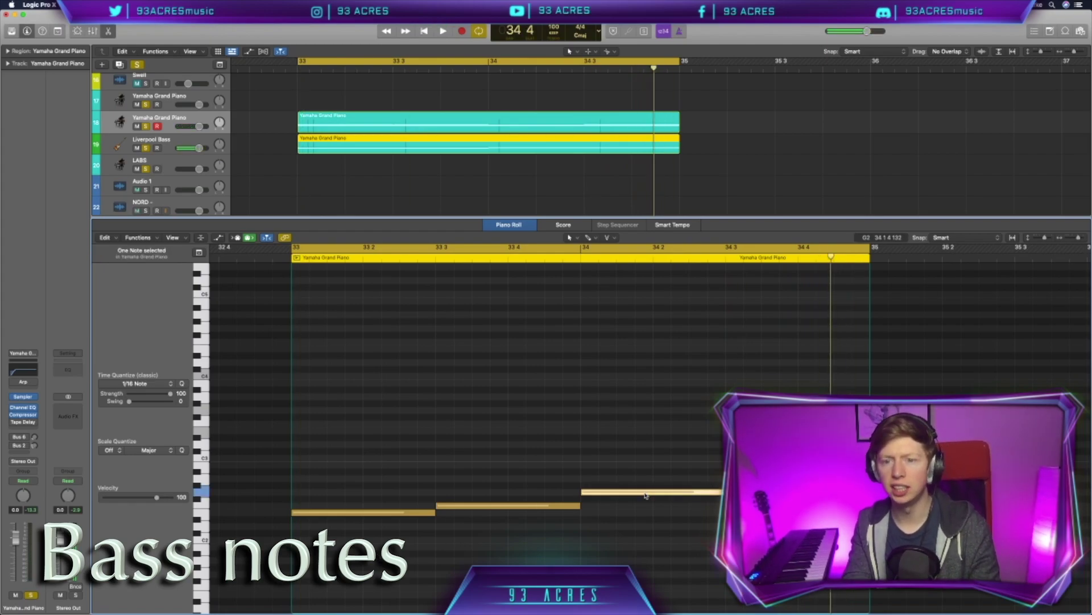
drag(646, 495, 645, 528)
key(space)
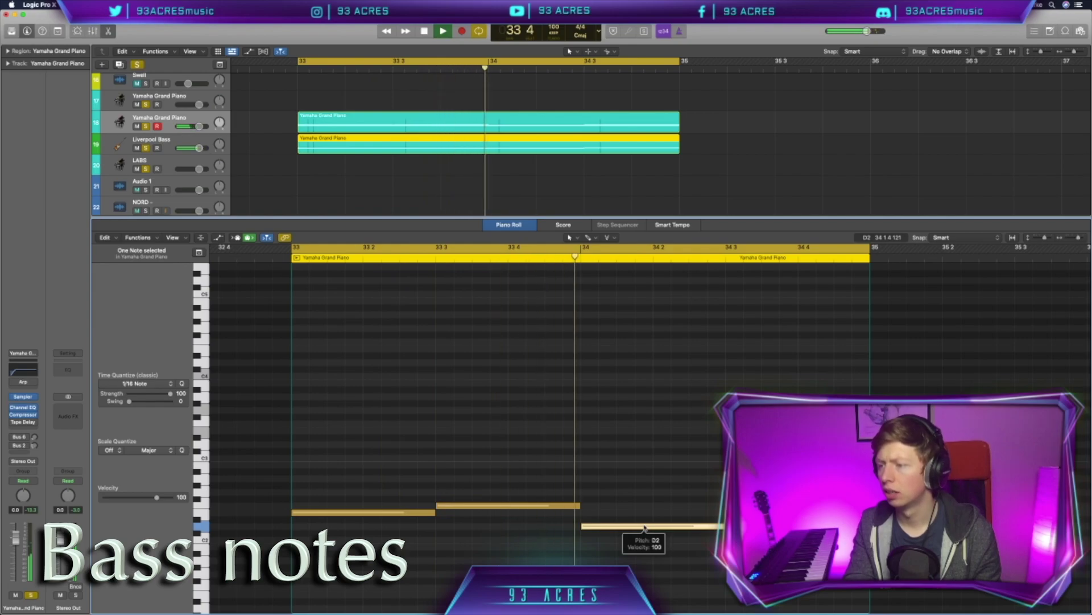
key(space)
mouse_move(645, 528)
mouse_down()
mouse_move(668, 470)
mouse_move(654, 522)
mouse_up()
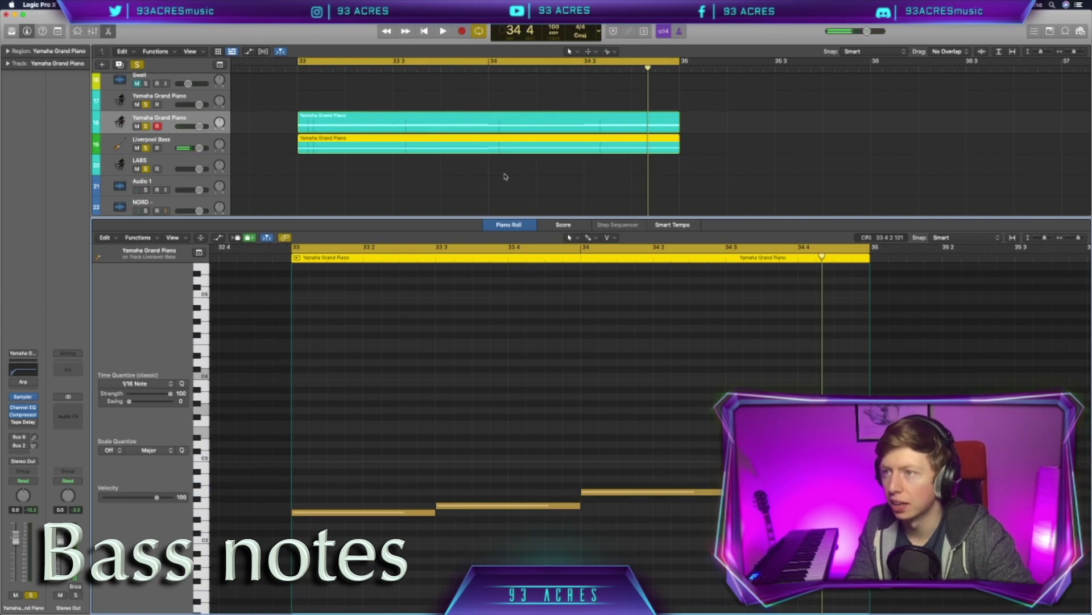
Transpose all four bass notes down an octave and lower the Liverpool Bass track's volume slightly during playback
drag(759, 533, 359, 378)
key(alt+shift+Down)
key(space)
drag(199, 148, 193, 148)
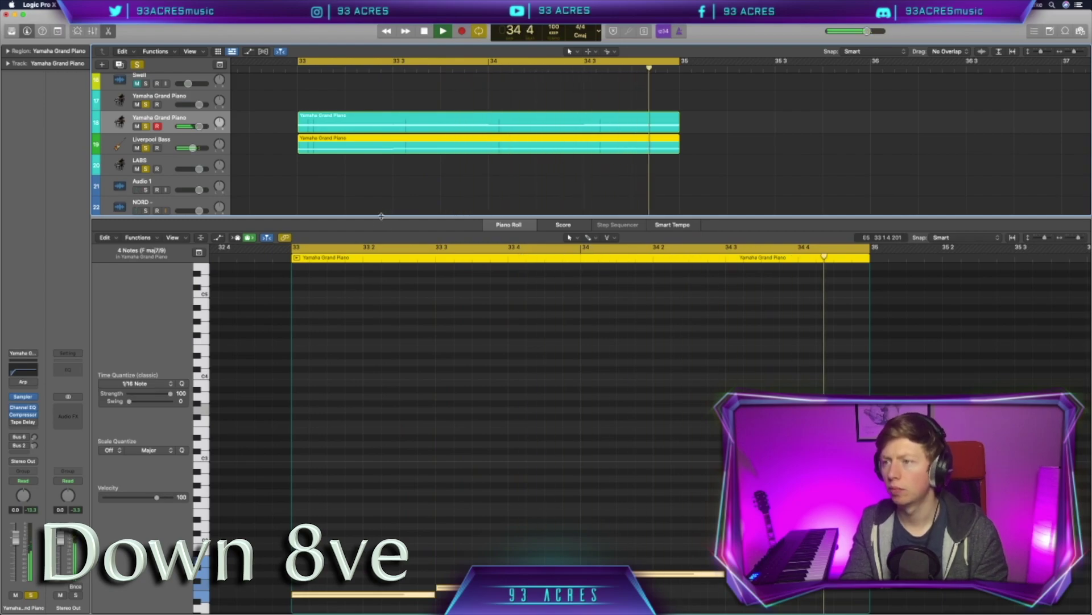
key(e)
key(space)
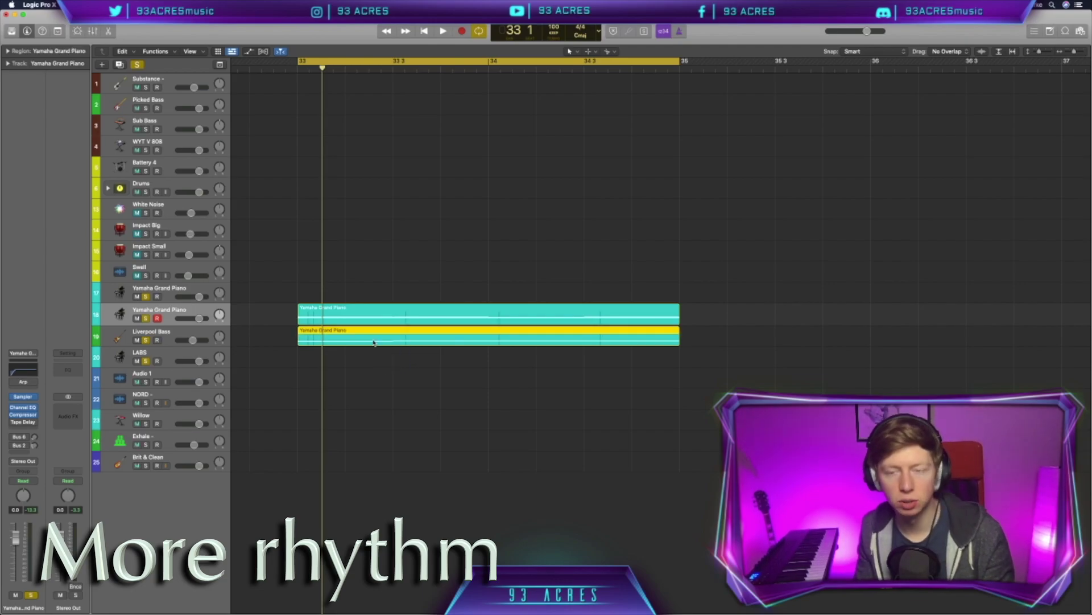
Delete the Liverpool Bass region and move the WYT V 808 track directly below the piano region's track
key(Delete)
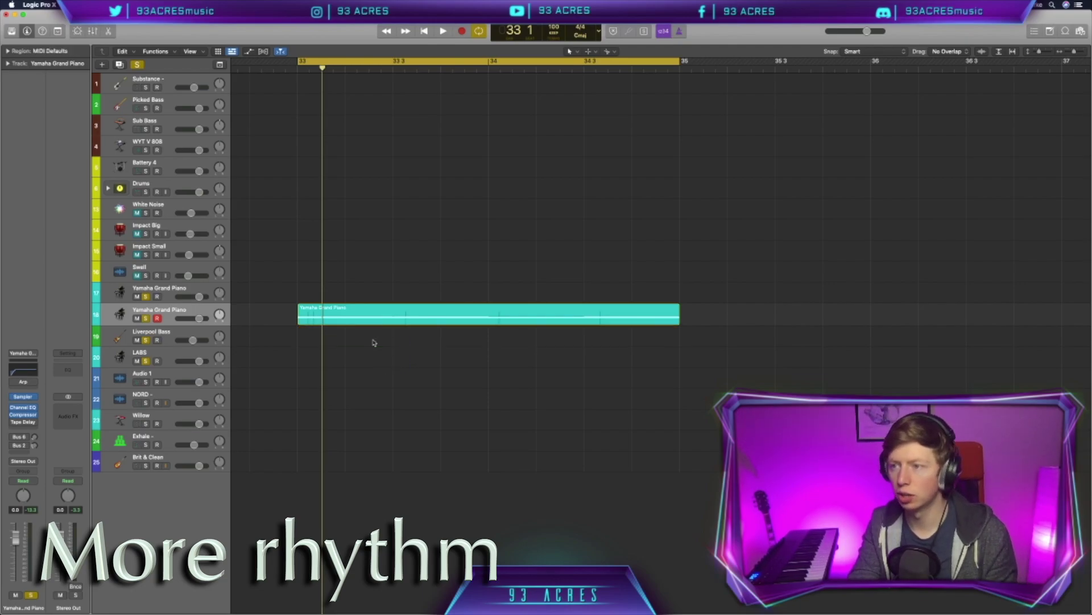
drag(154, 145, 181, 308)
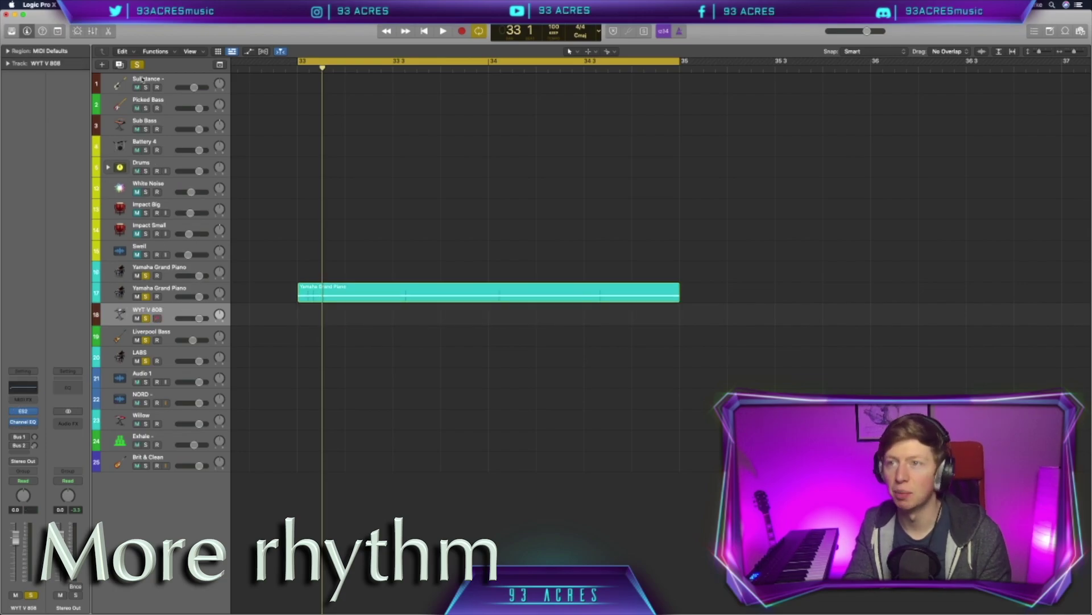
Record a rhythmic two-bar bass part on the WYT V 808 track from bar 33 and review its notes during playback
key(r)
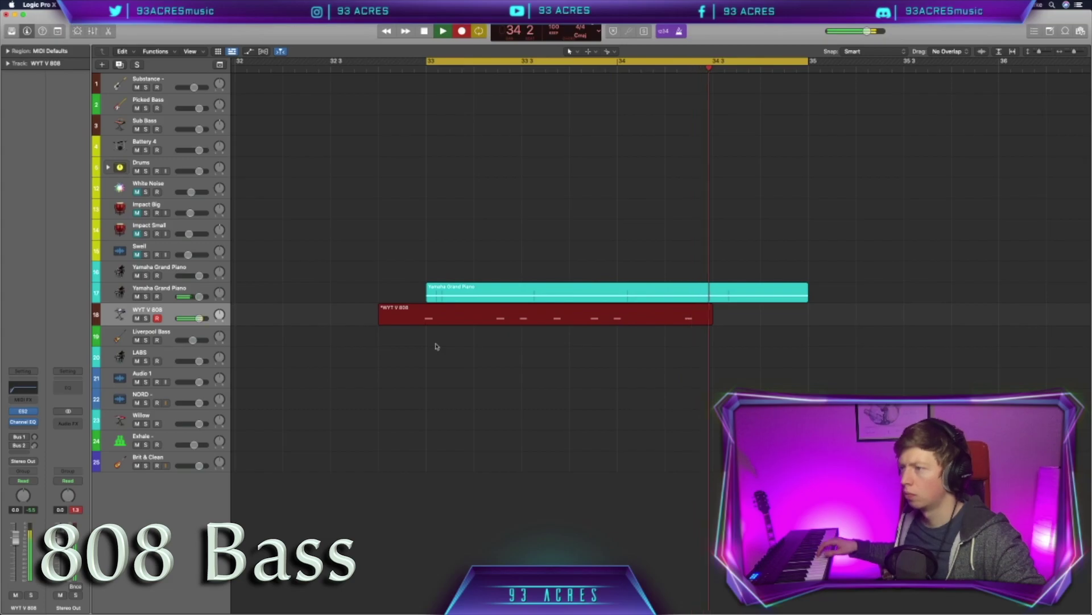
key(p)
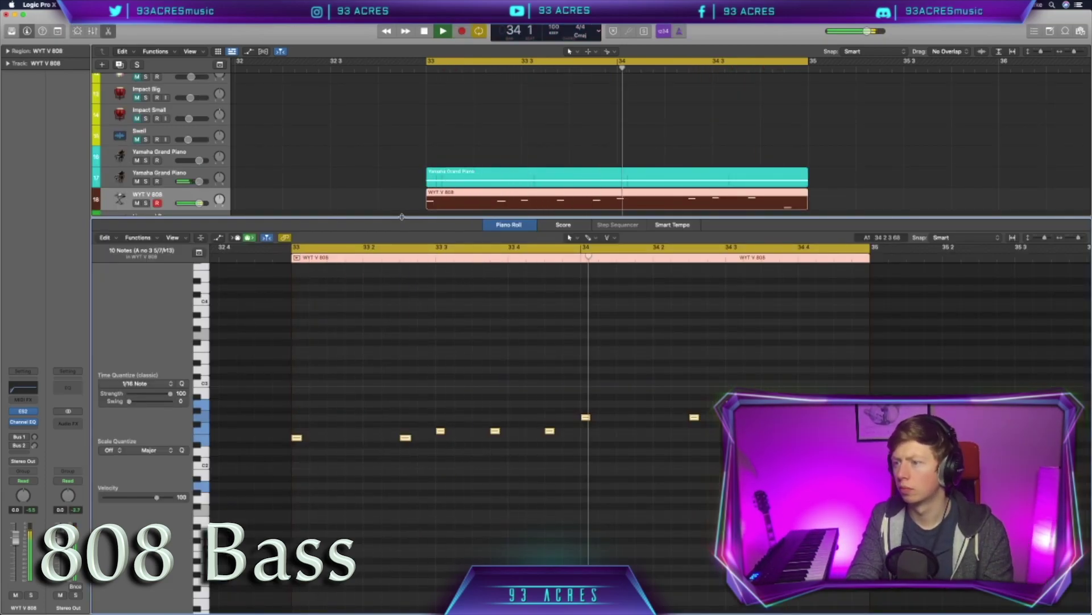
key(p)
key(space)
Move the piano chord region onto the LABS track and play it back with the 808 bass
click(439, 292)
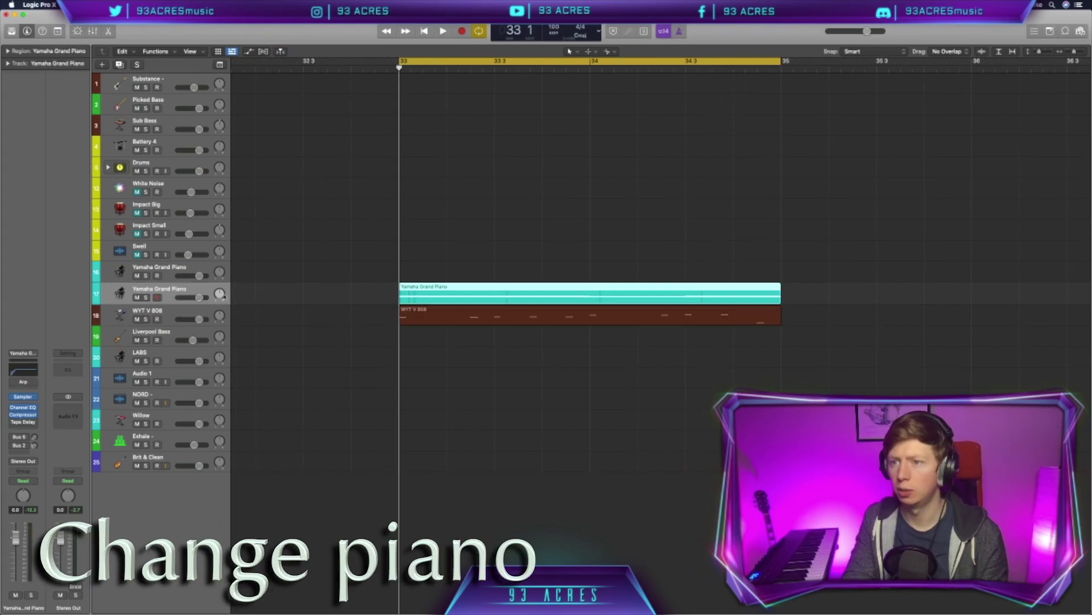
drag(478, 301, 477, 355)
key(space)
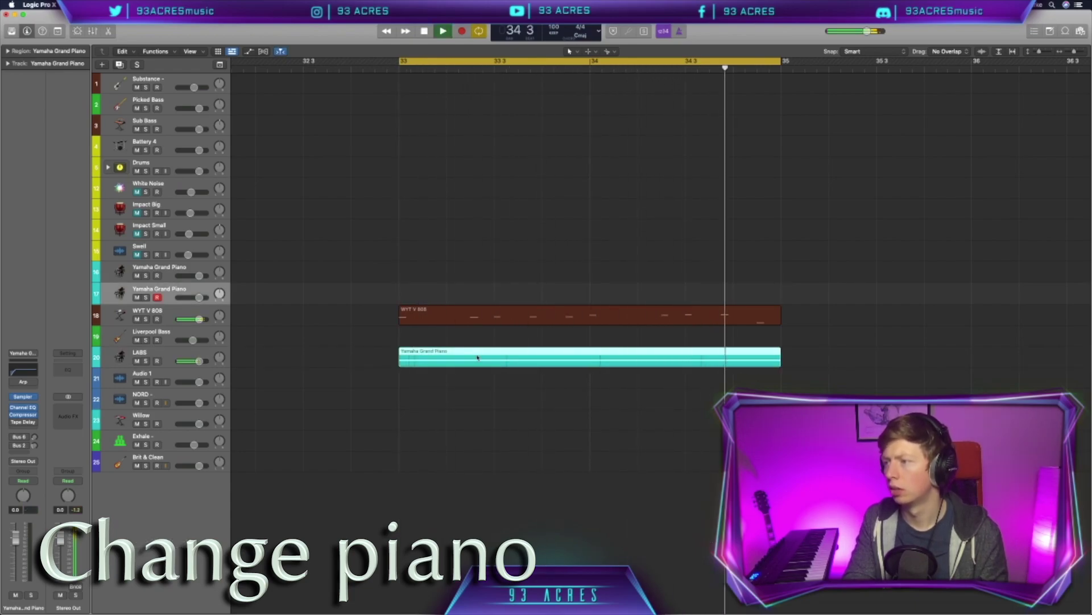
Shorten the C chord's top note by an eighth note, fill the gap with a B3, and play it back
double_click(478, 357)
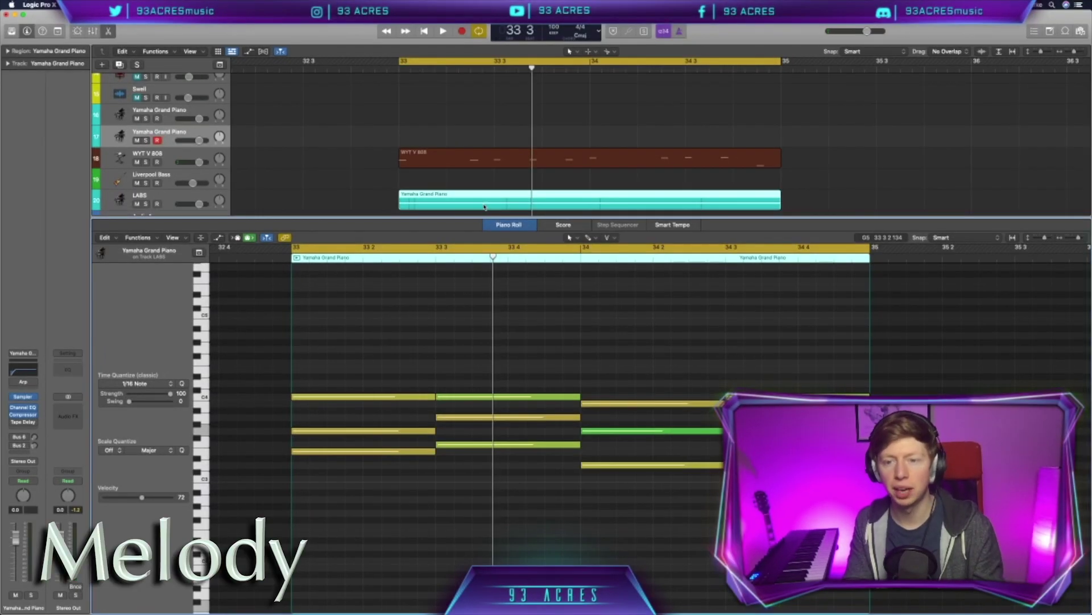
drag(415, 473, 417, 393)
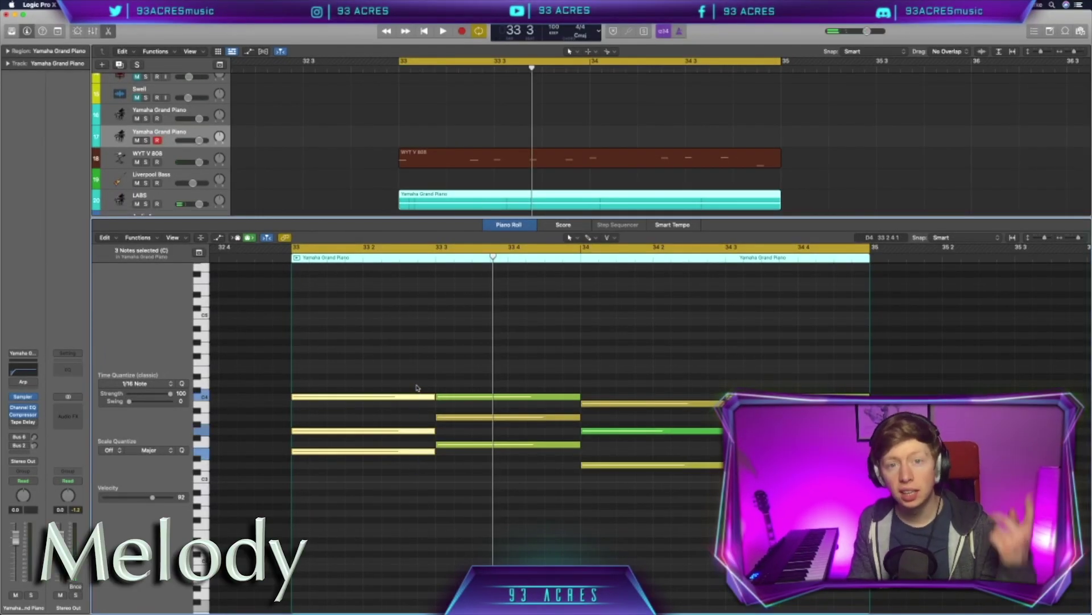
click(432, 397)
drag(433, 396, 398, 395)
key(space)
super+click(418, 403)
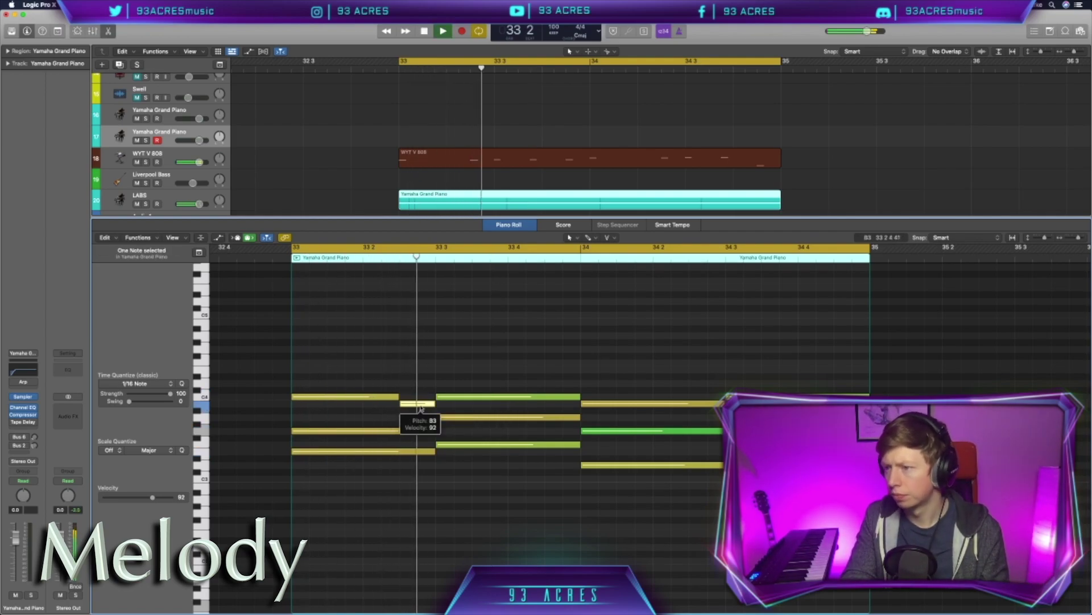
key(space)
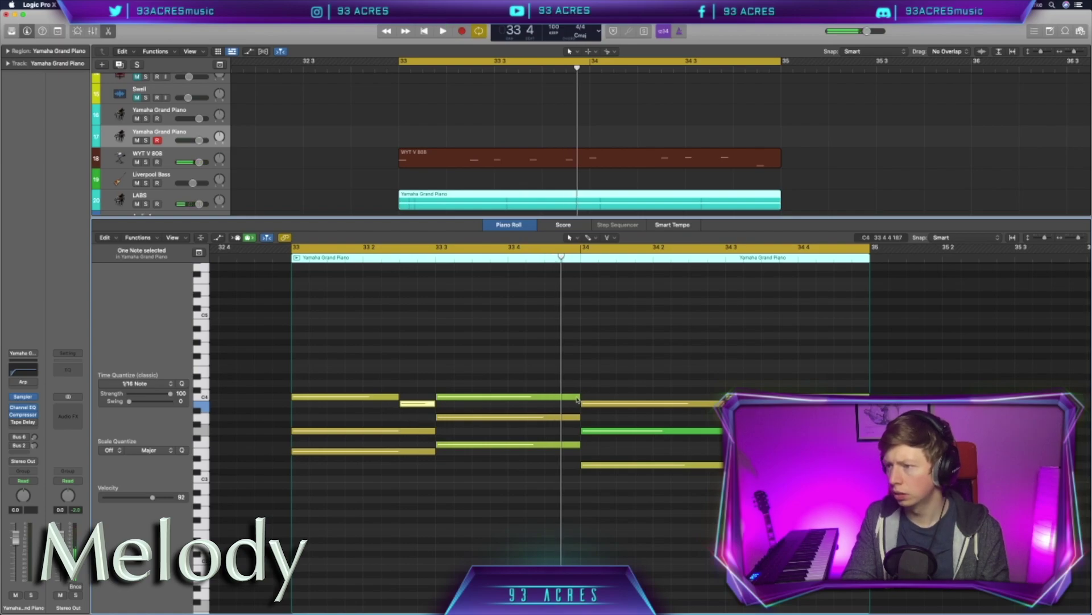
Shorten the F chord's top note by an eighth note, try a D4 in the gap, and play it back
drag(578, 397, 543, 397)
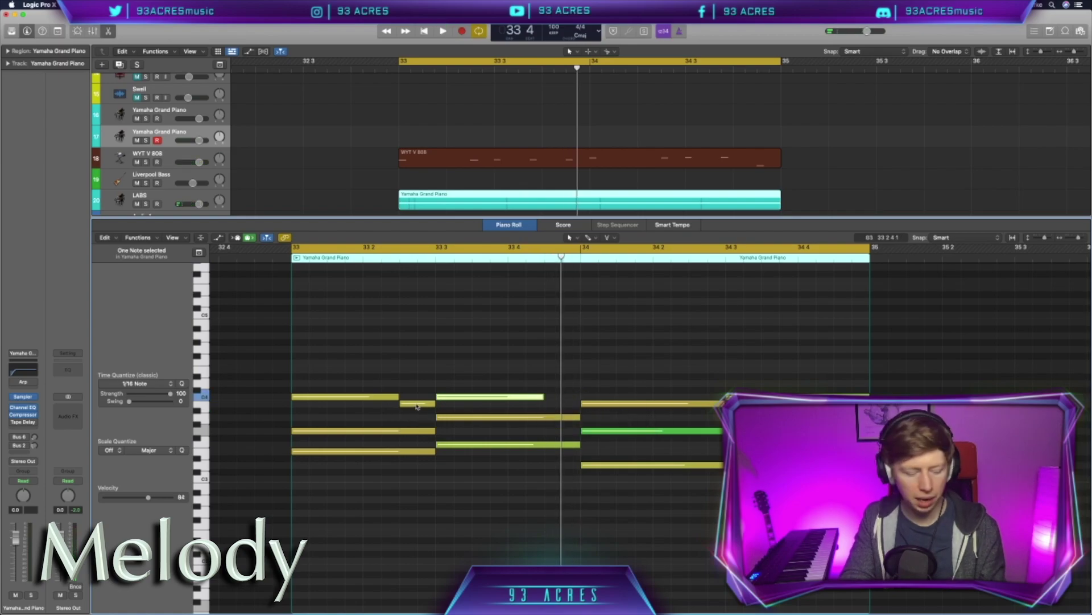
super+click(562, 383)
key(space)
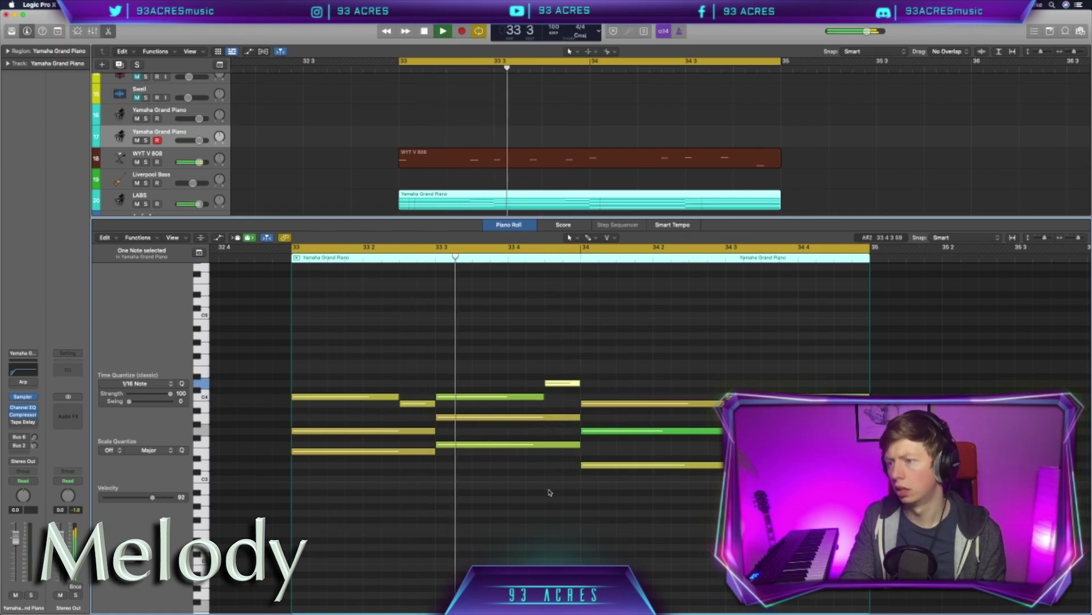
key(space)
End the G chord's top line on a short A3, break the Am chord's top line into short notes, and play back
drag(676, 420, 699, 418)
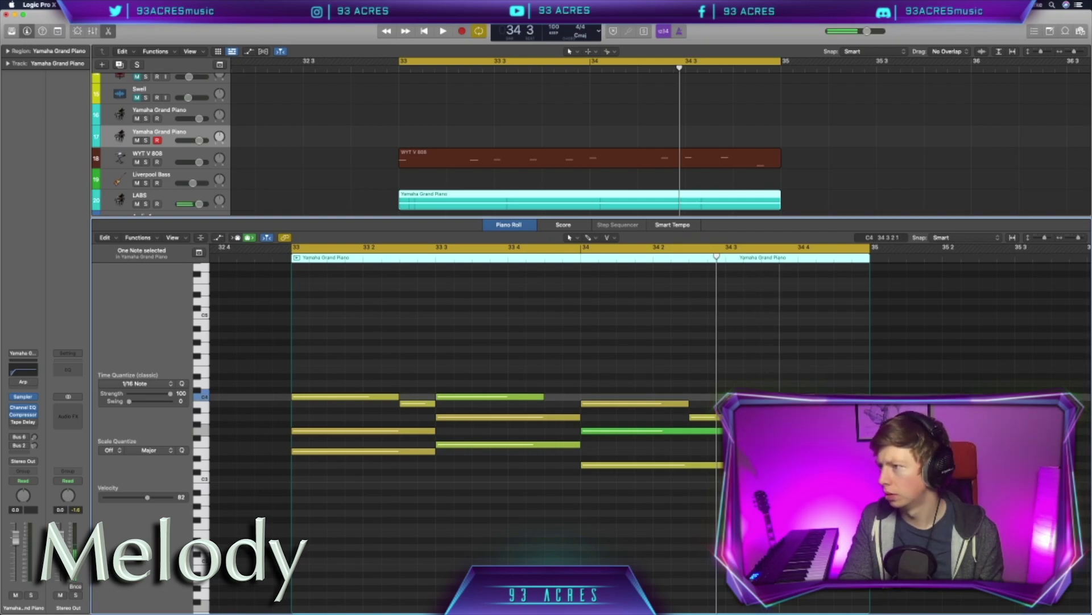
key(space)
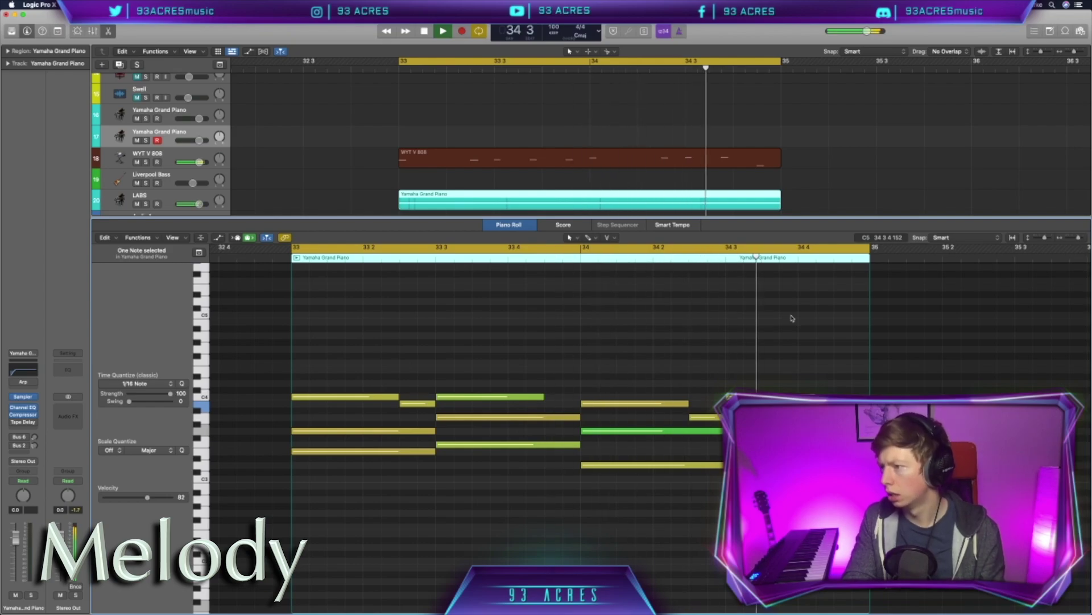
key(space)
Repeat the 808 and piano regions once and extend the cycle range to bars 33–37
key(z)
drag(654, 207, 528, 146)
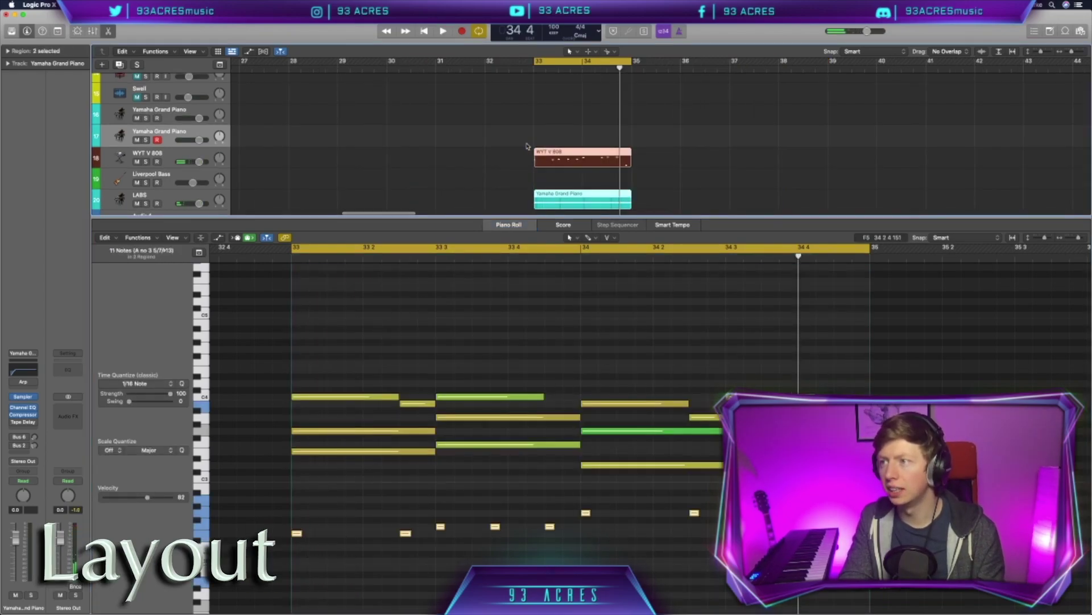
key(super+r)
scroll(589, 162, down, 2)
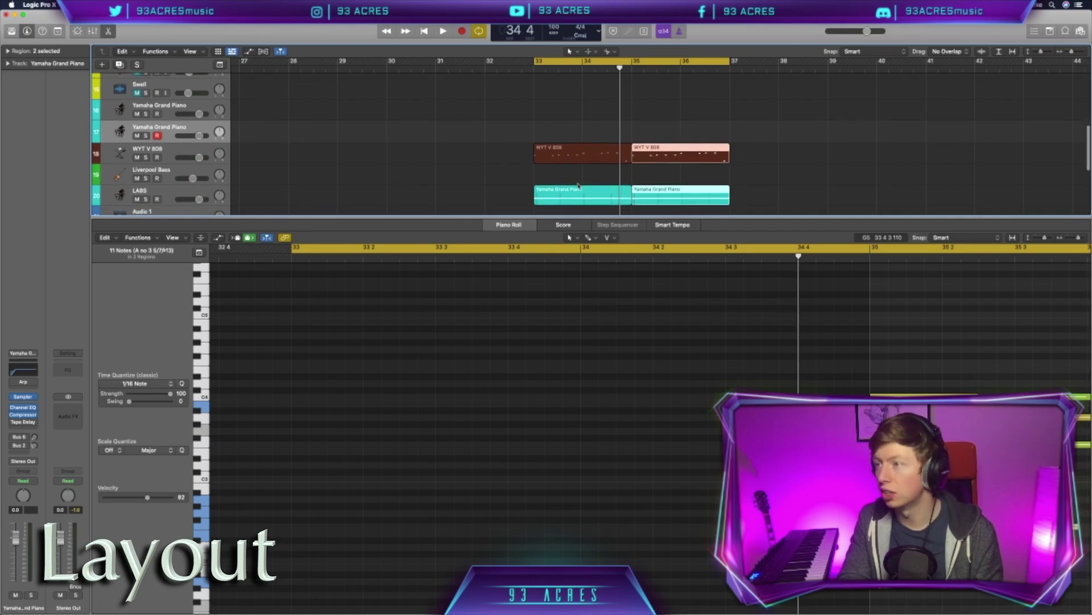
In the first piano region, drop the F chord's C4 to C3, start it earlier in place of the B3, and play back
click(573, 183)
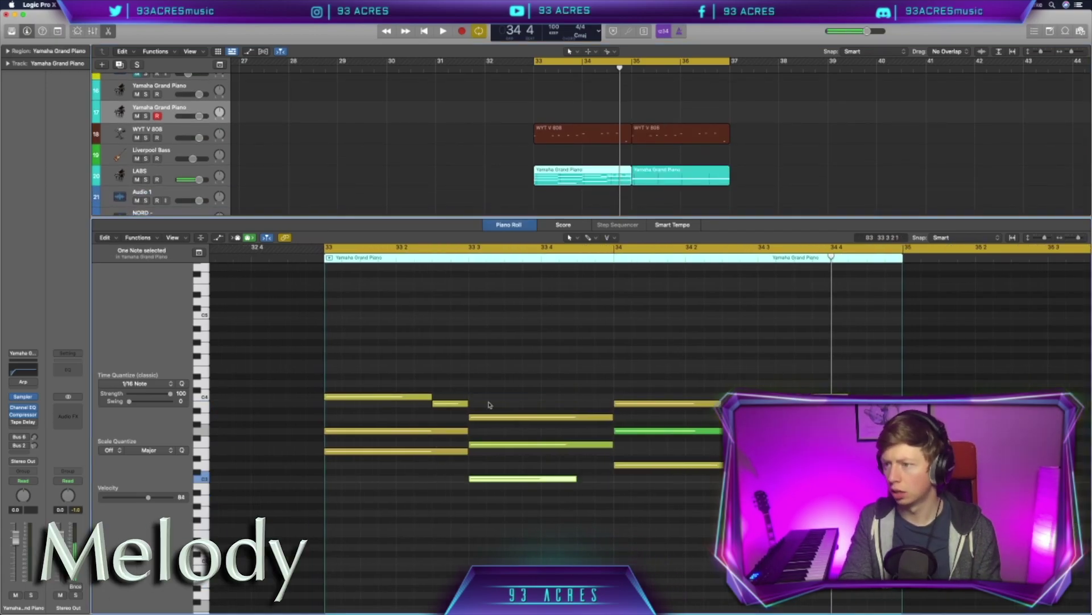
key(space)
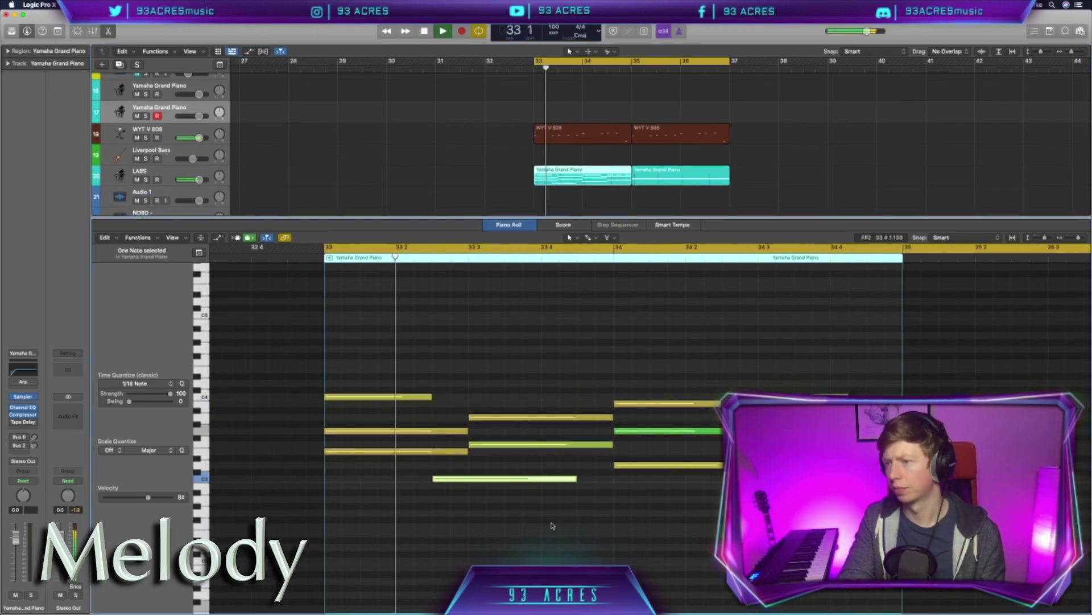
In the second piano region, vary the melody over the C chord with a shortened C4 followed by E4 and D4
click(660, 182)
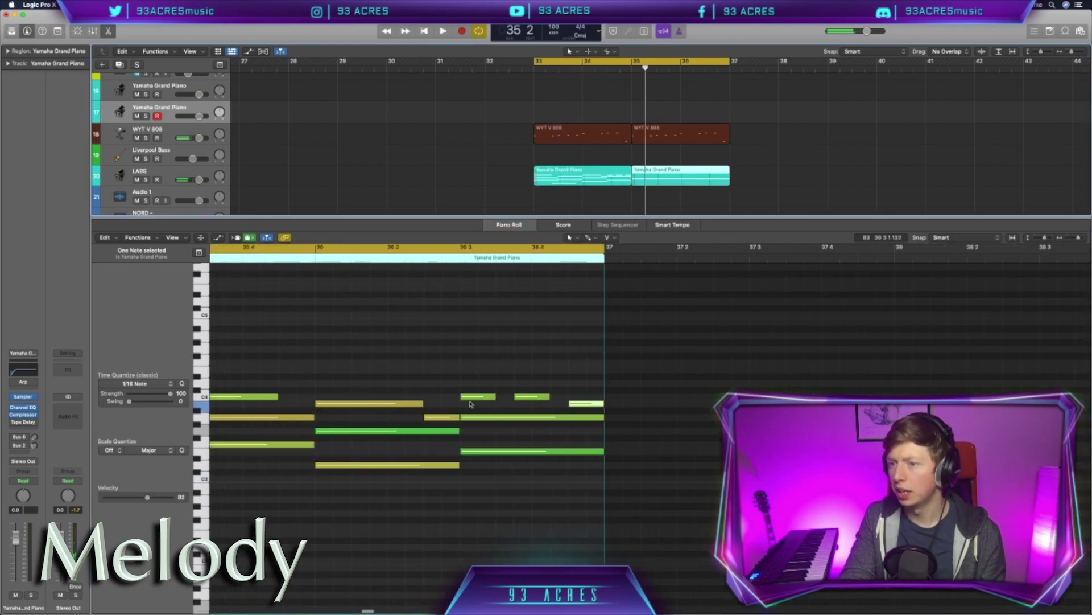
drag(539, 403, 540, 389)
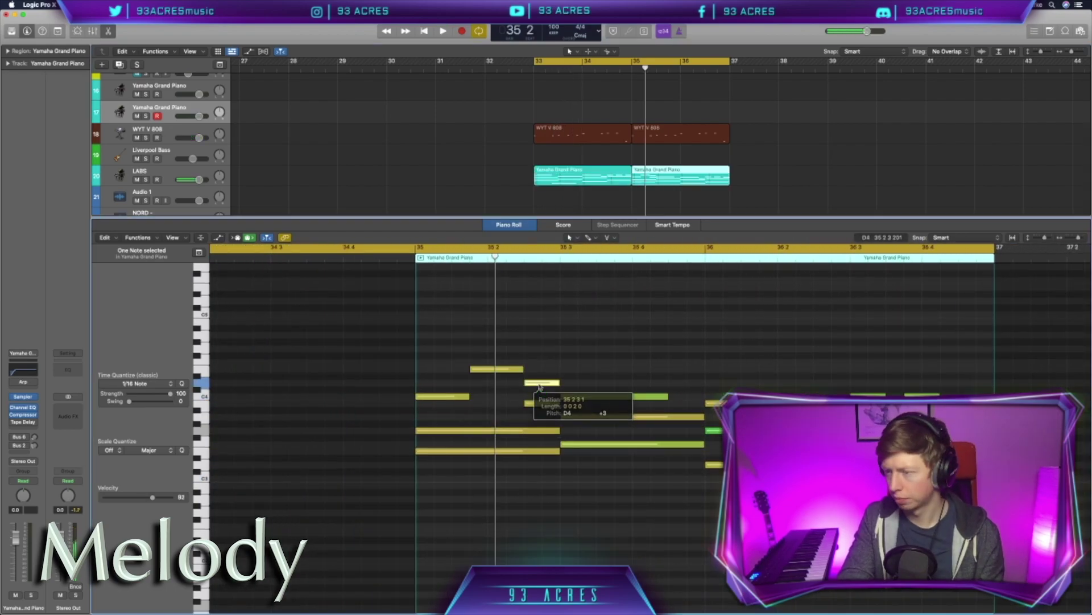
key(Return)
Harmonise the second region's Am melody in sixths, with E3 under each short C4 and D3 under the B3
drag(322, 430, 421, 430)
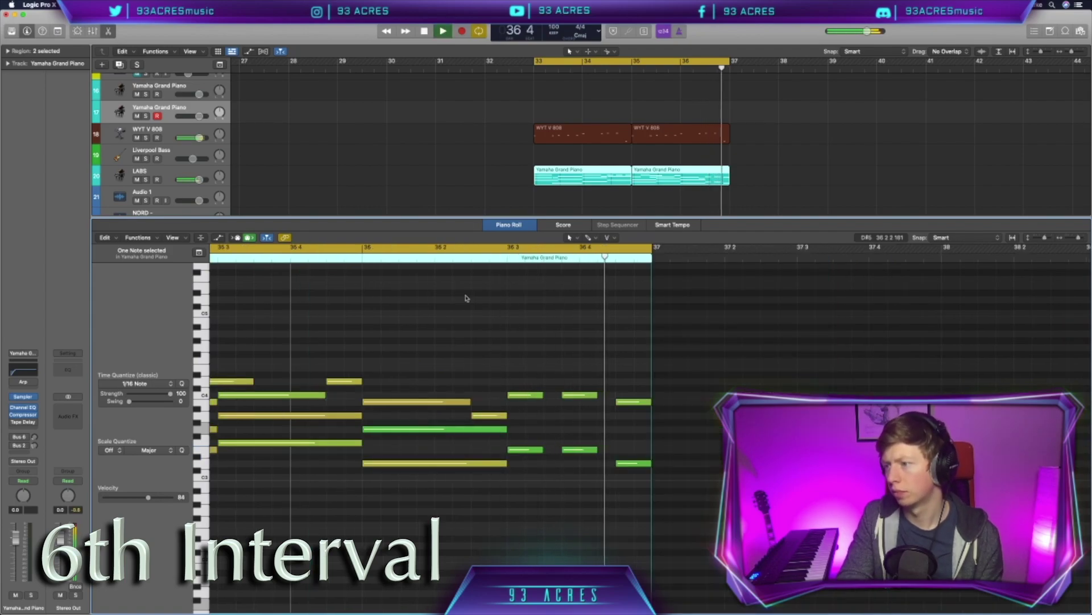
drag(631, 503, 537, 369)
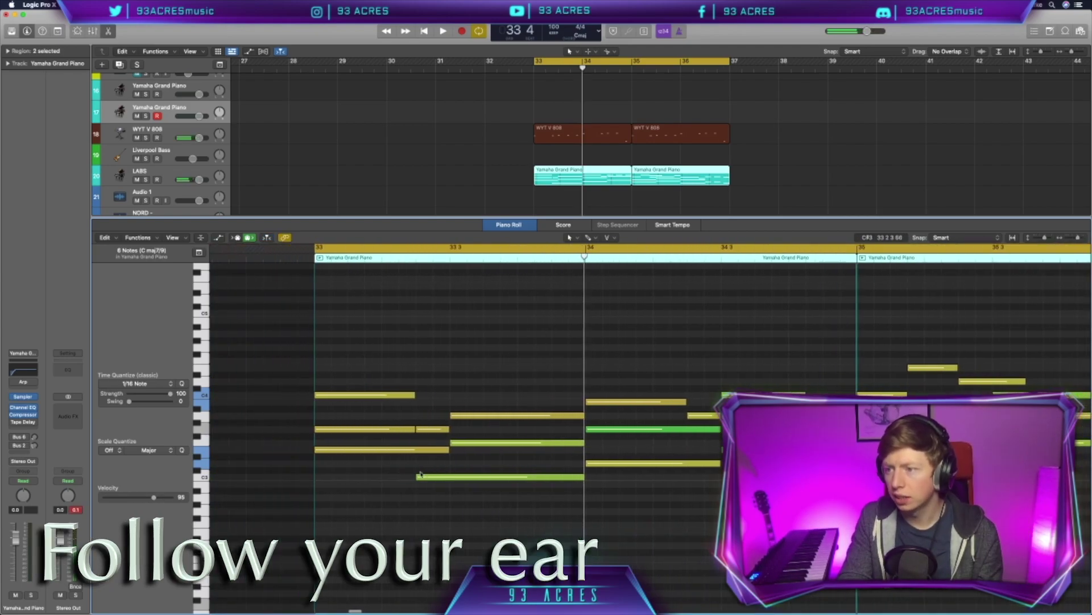
Add a short C4 just before bar 34 in the first piano region and play back the four bars
drag(431, 432, 567, 397)
key(super+Left)
key(space)
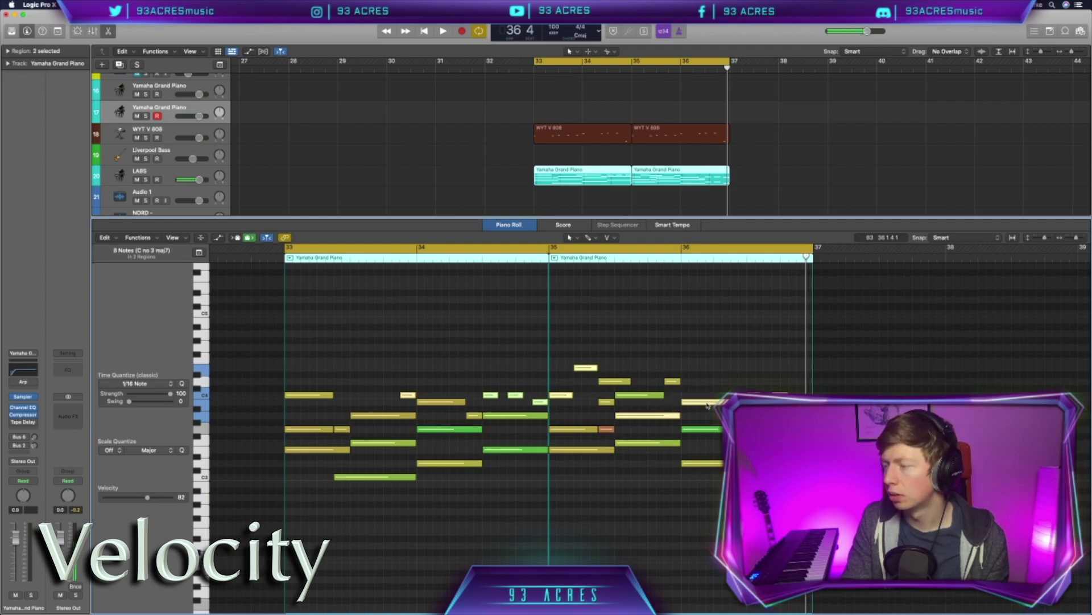
Raise the velocity of the selected melody notes to 102 and check individual melody notes
drag(147, 497, 158, 498)
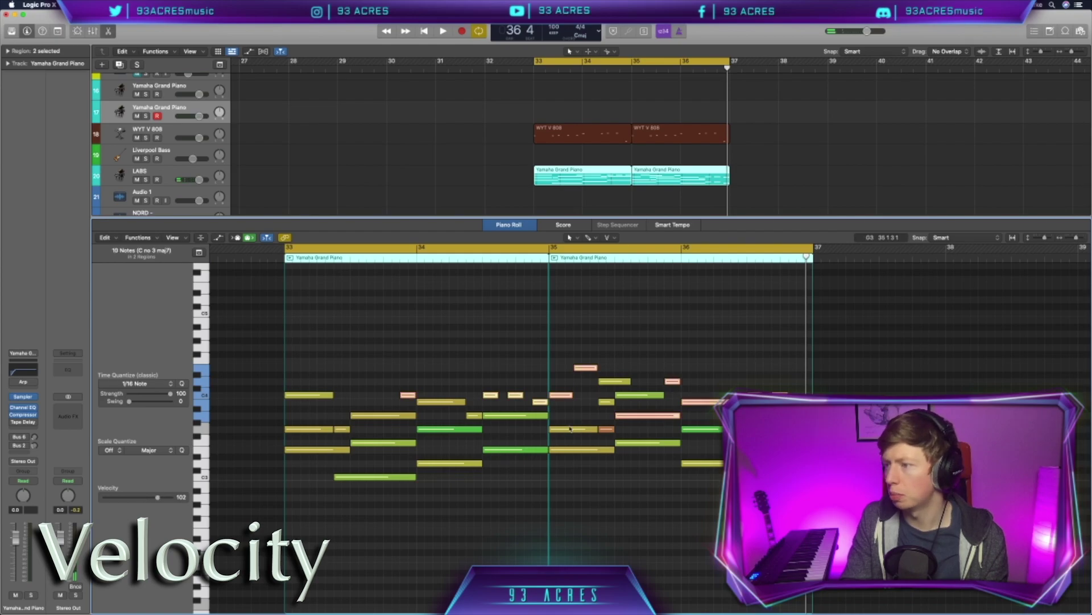
click(672, 395)
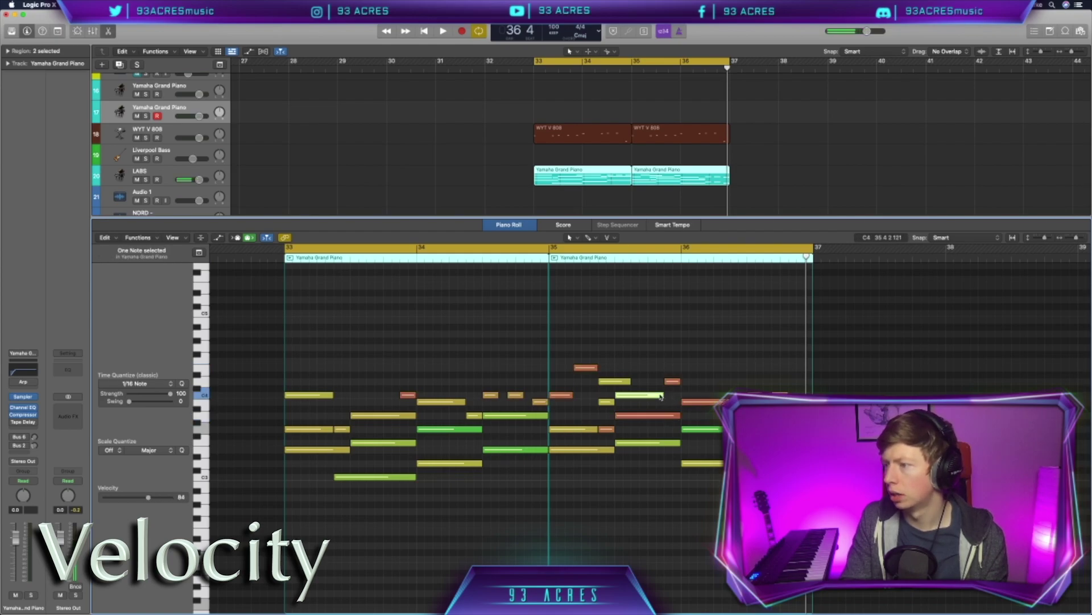
click(612, 417)
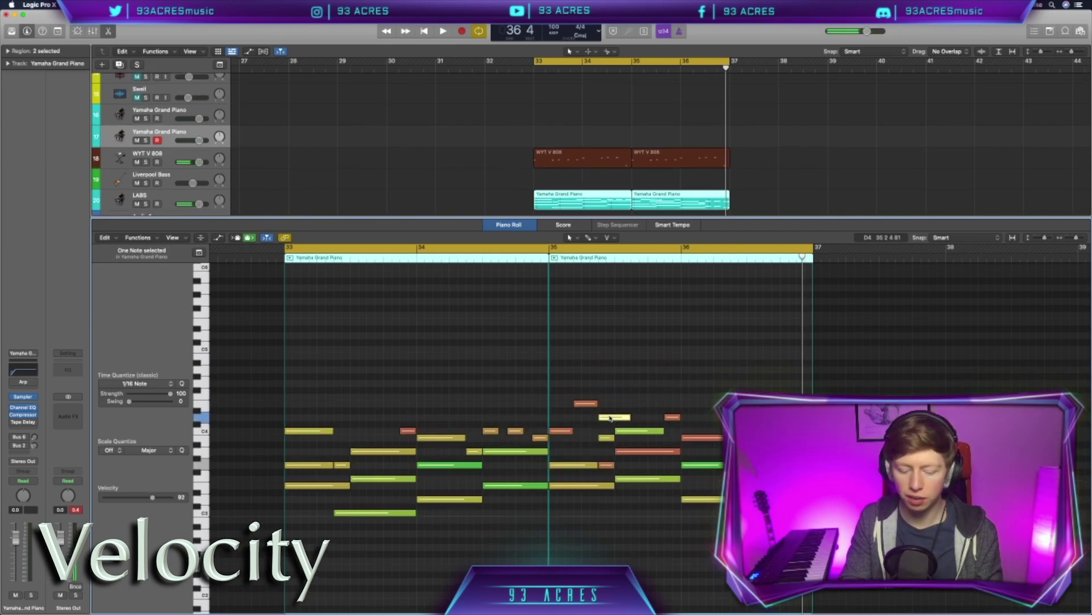